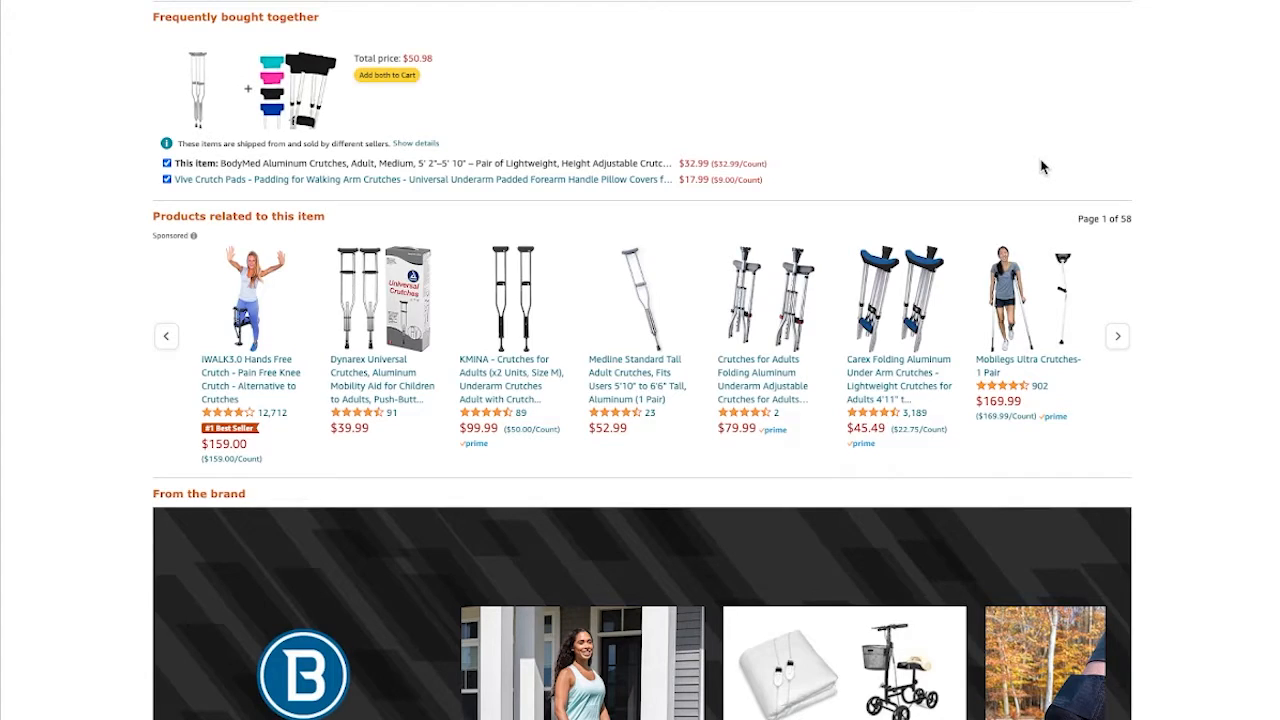
- Browse the first three pages of sponsored products related to the BodyMed crutches, and return to the first page
{"action": "scroll", "coordinate": [1040, 167], "scroll_direction": "down", "scroll_amount": 1}
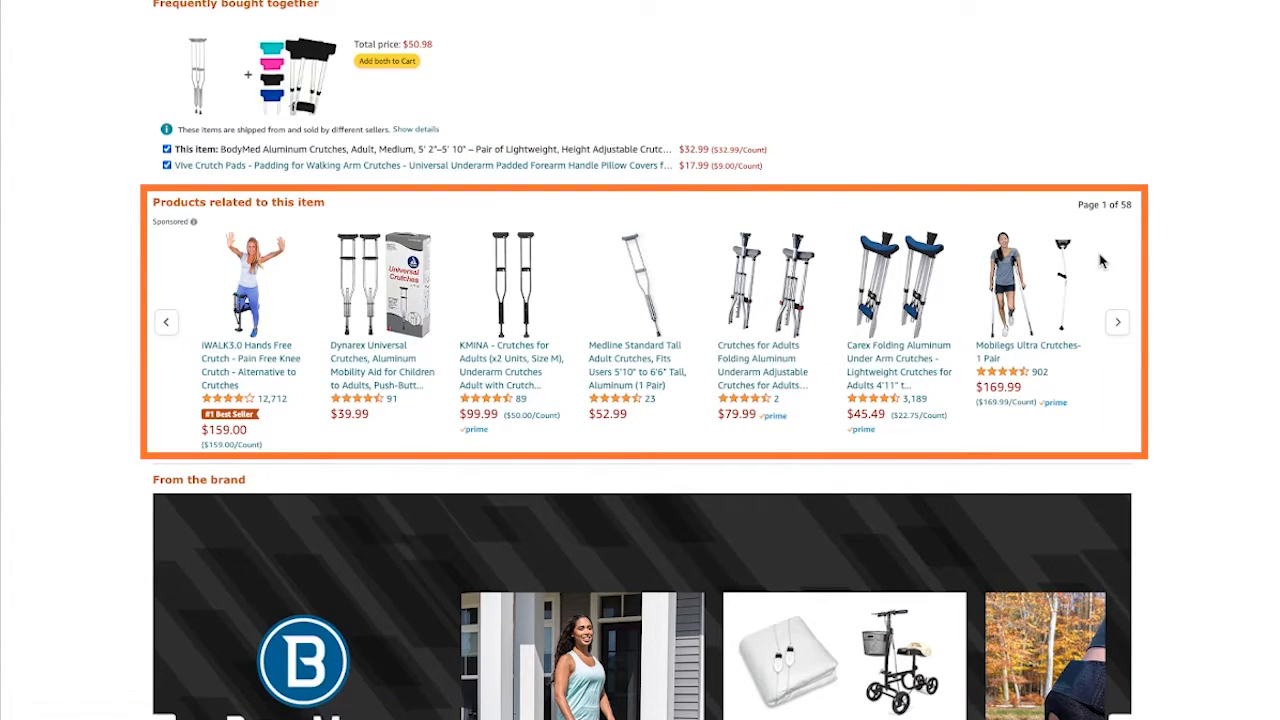
{"action": "left_click", "coordinate": [1117, 321]}
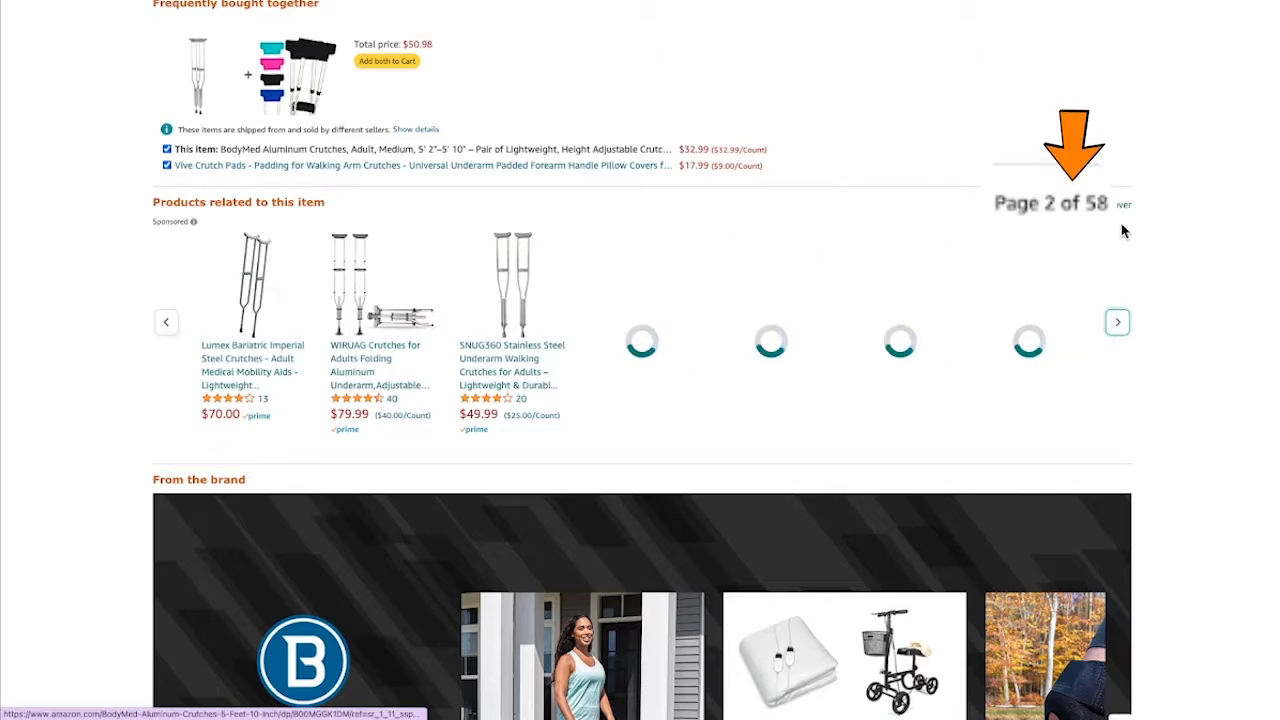
{"action": "left_click", "coordinate": [1118, 324]}
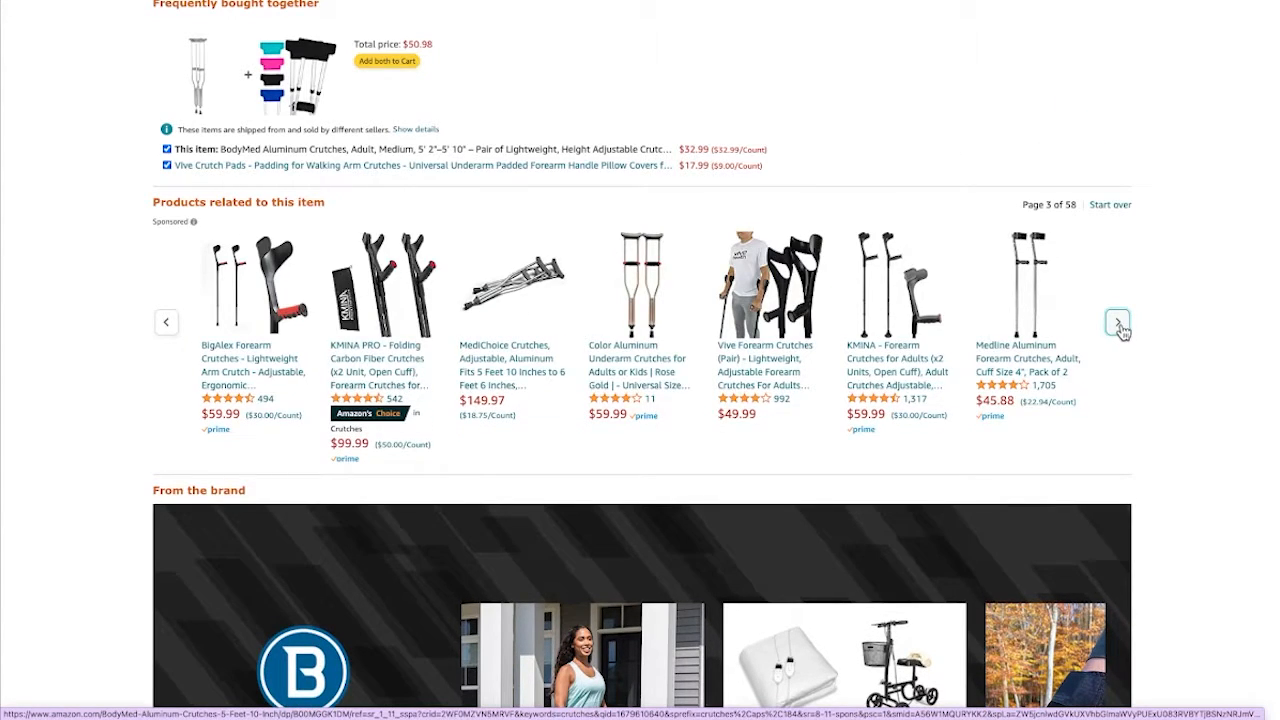
{"action": "left_click", "coordinate": [166, 321]}
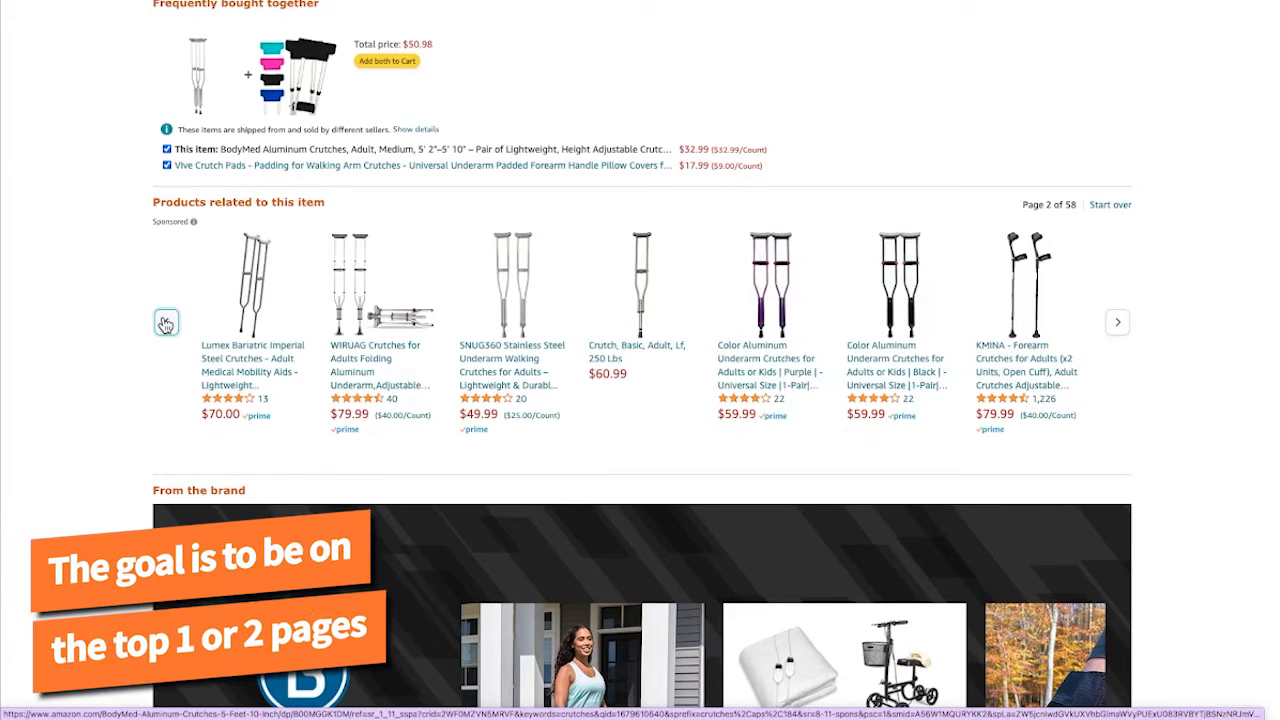
{"action": "left_click", "coordinate": [166, 321]}
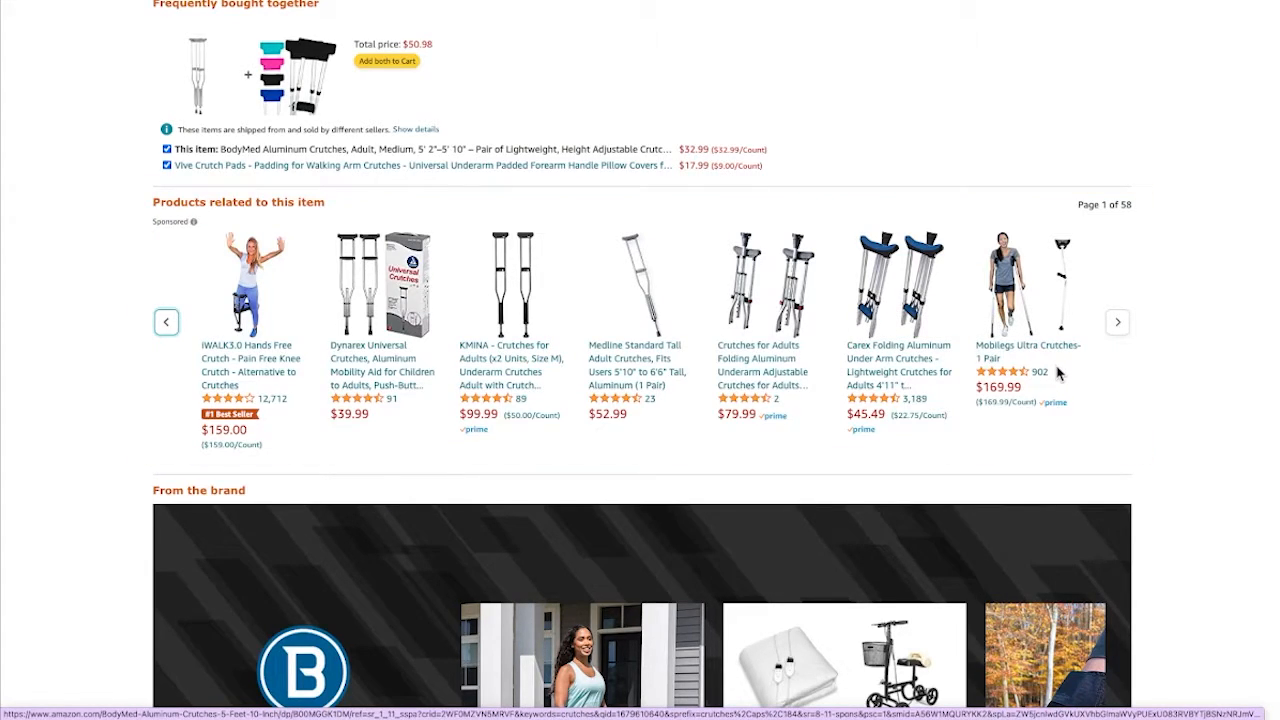
- Review the brand content and product details on the BodyMed crutches listing, and return to the related products section
{"action": "scroll", "coordinate": [680, 246], "scroll_direction": "down", "scroll_amount": 3}
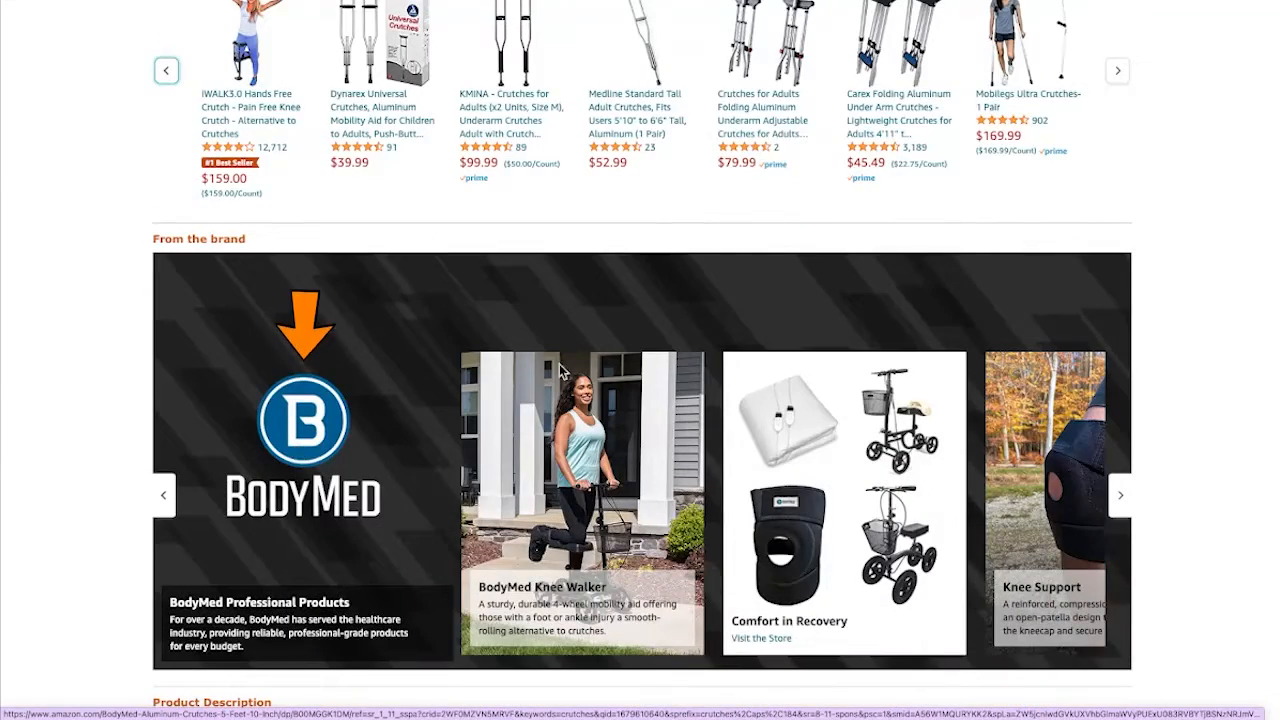
{"action": "scroll", "coordinate": [777, 250], "scroll_direction": "down", "scroll_amount": 8}
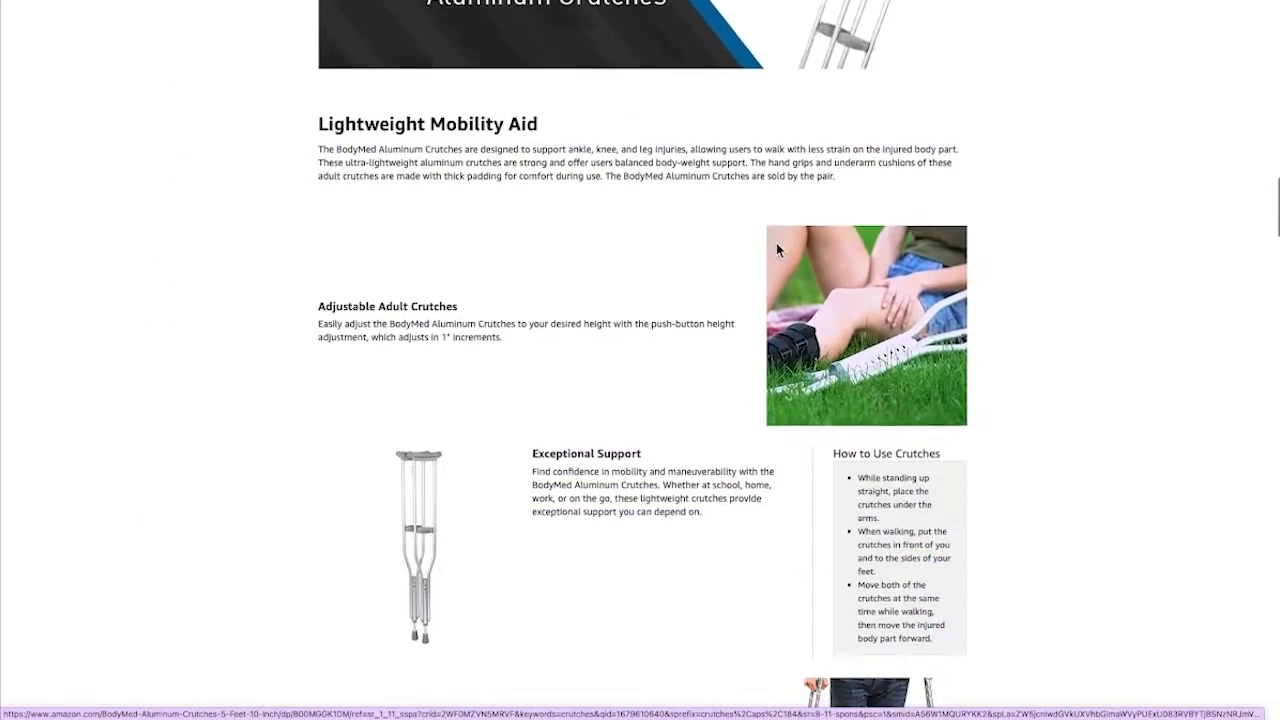
{"action": "scroll", "coordinate": [777, 250], "scroll_direction": "down", "scroll_amount": 10}
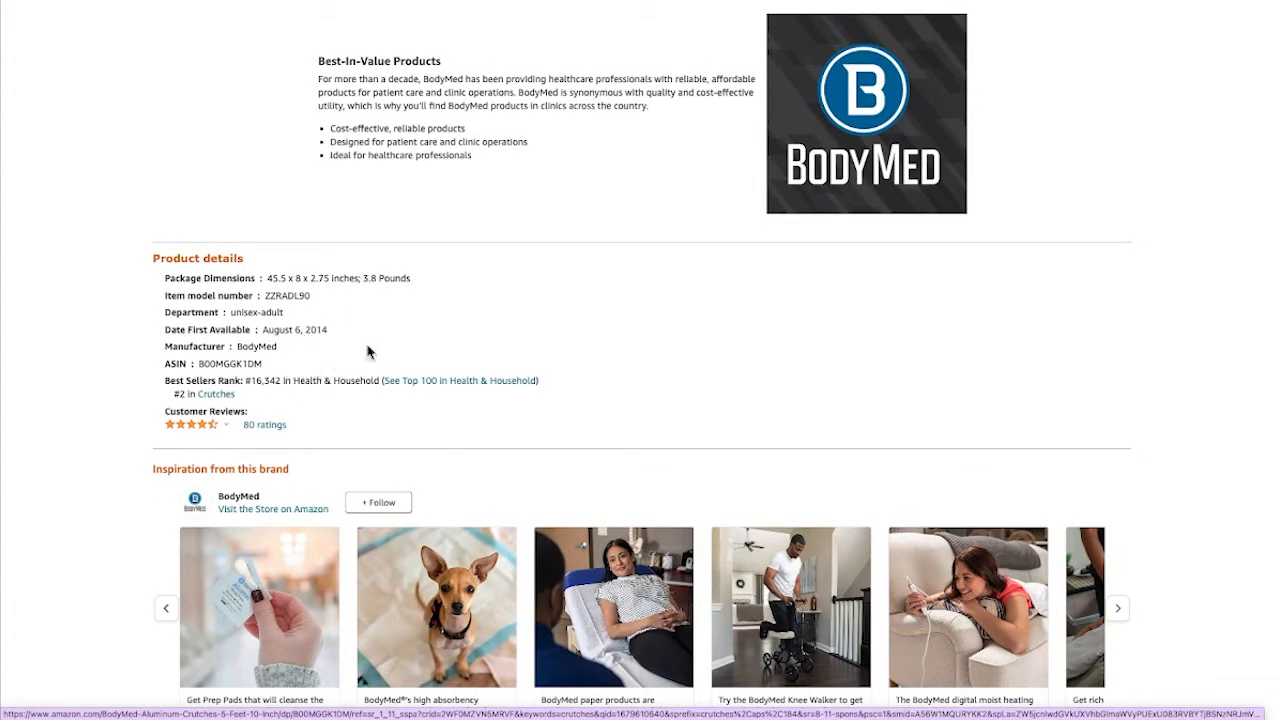
{"action": "scroll", "coordinate": [645, 367], "scroll_direction": "up", "scroll_amount": 15}
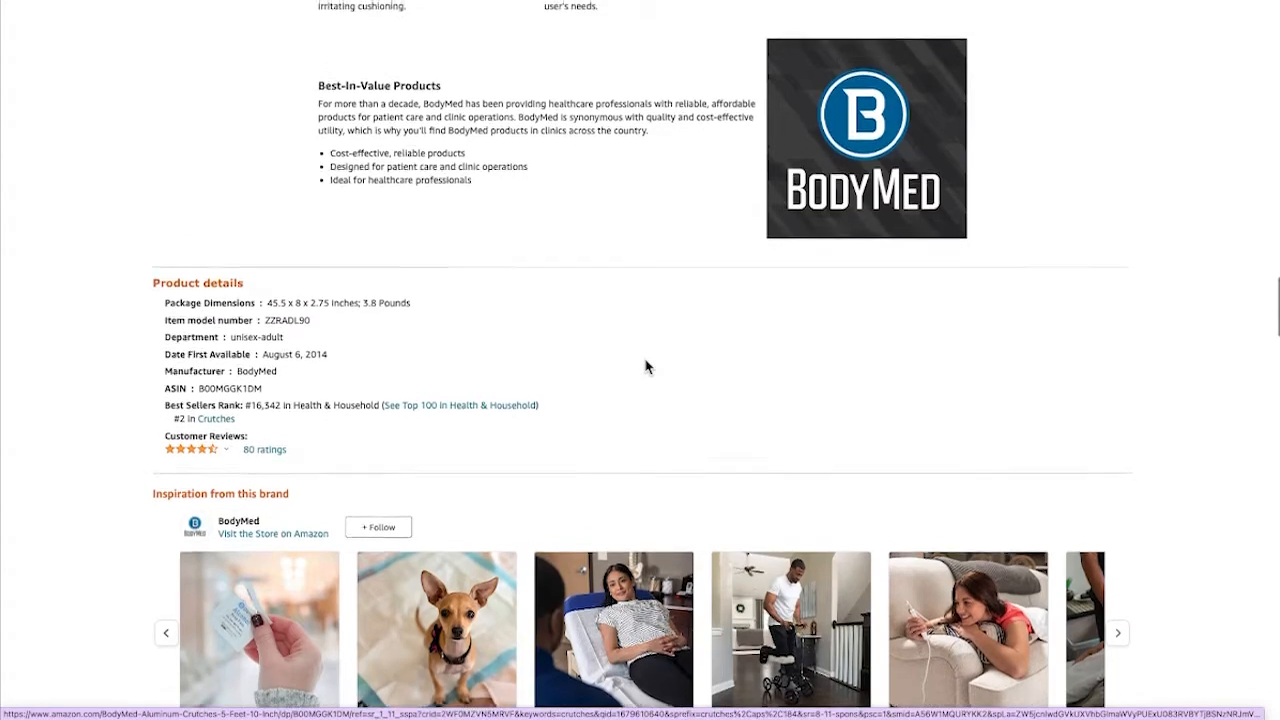
{"action": "scroll", "coordinate": [645, 367], "scroll_direction": "up", "scroll_amount": 2}
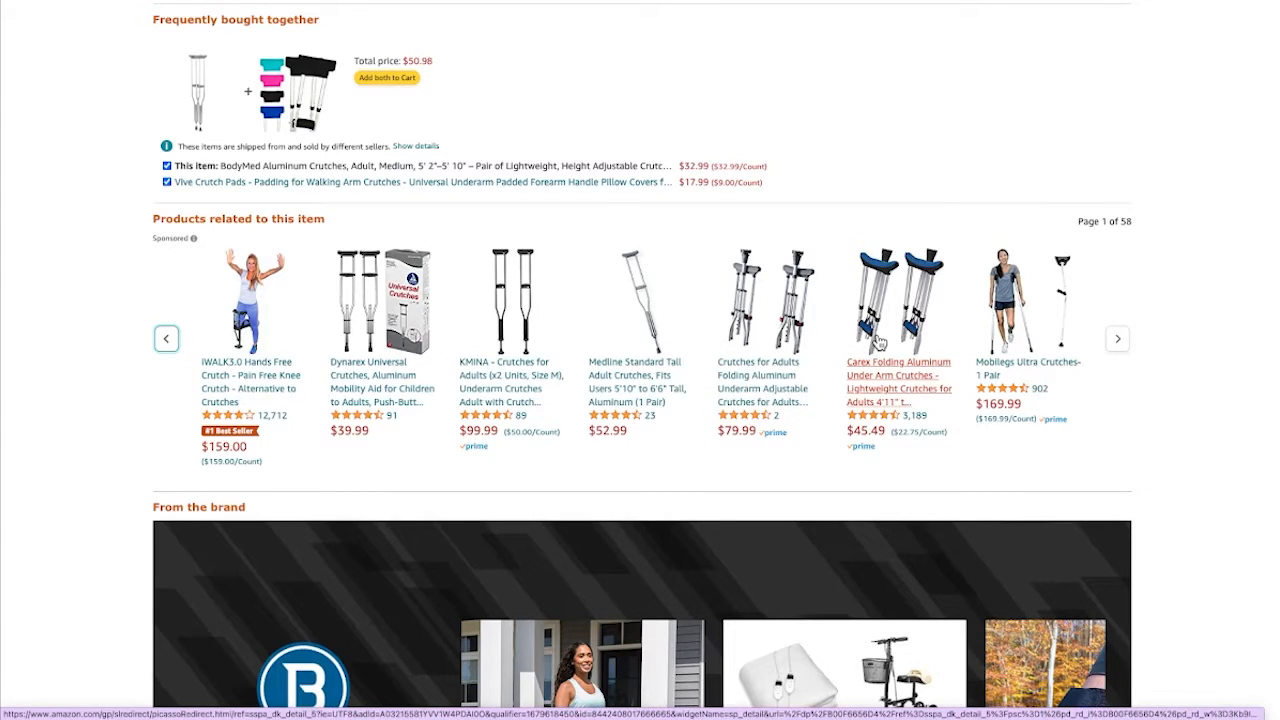
{"action": "scroll", "coordinate": [871, 206], "scroll_direction": "up", "scroll_amount": 1}
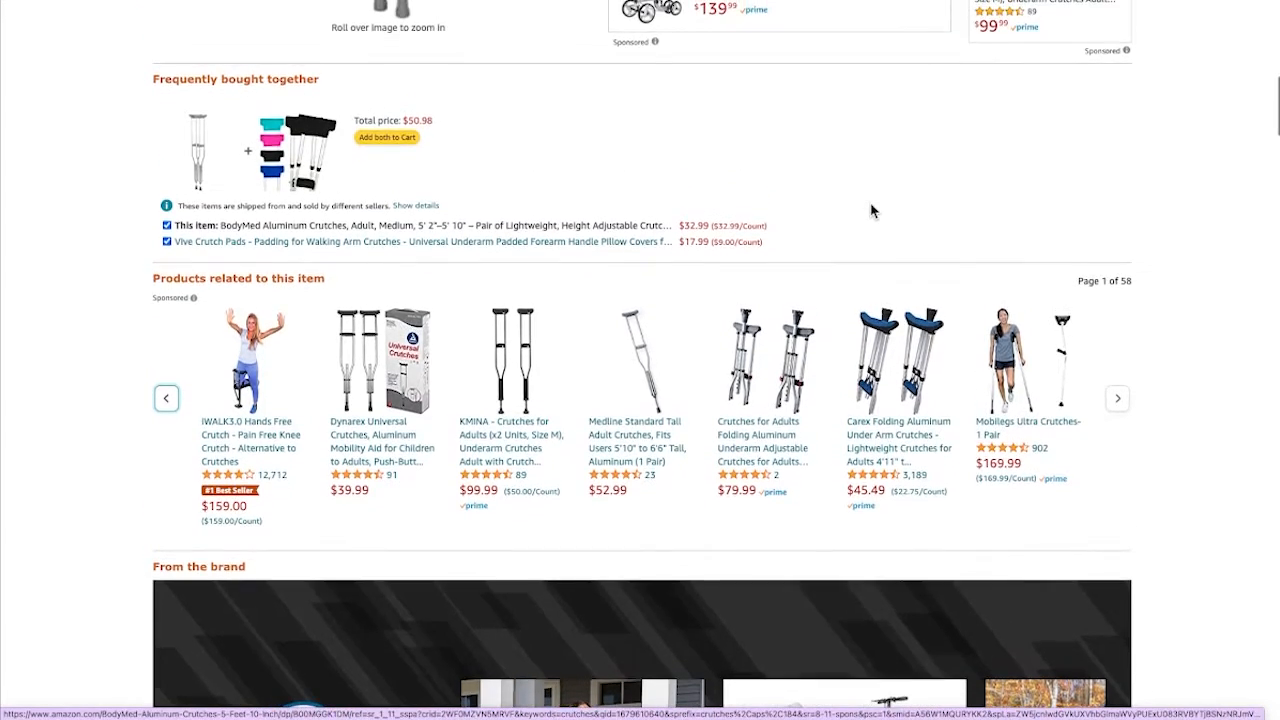
{"action": "scroll", "coordinate": [870, 202], "scroll_direction": "up", "scroll_amount": 5}
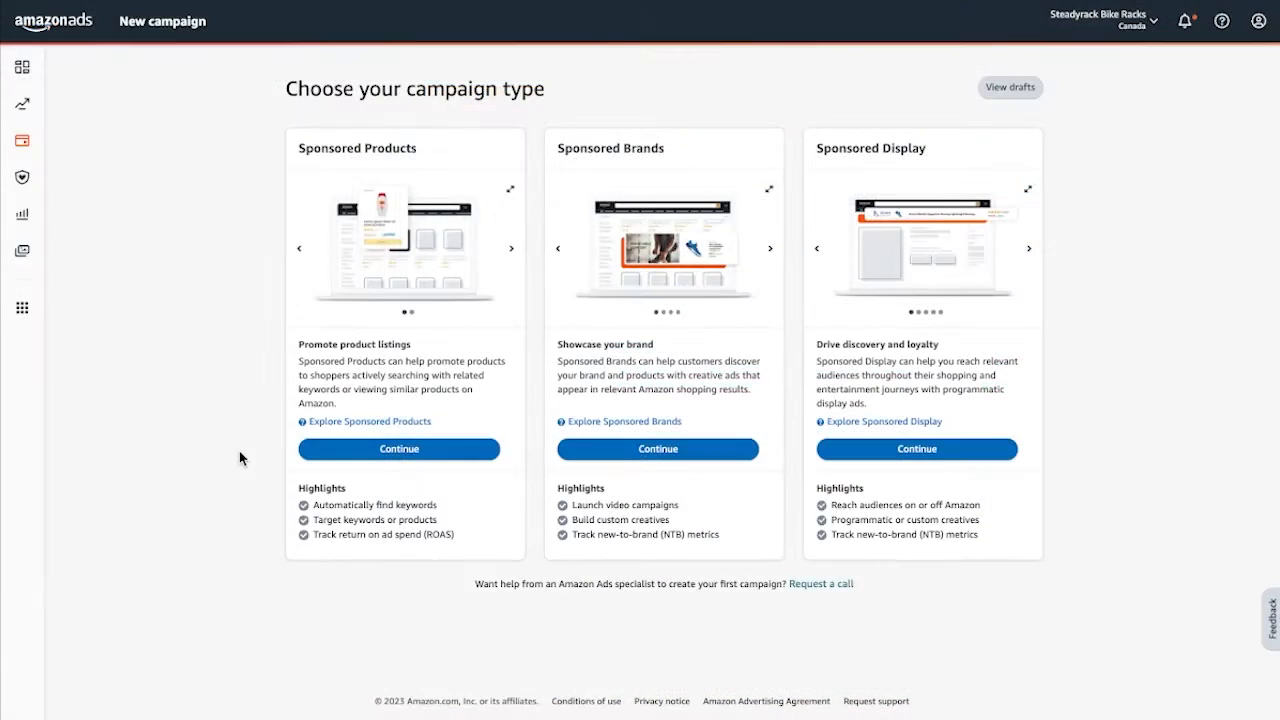
- In Amazon Ads, start a Sponsored Products campaign and name its ad group "eBike - SP - Product & Category"
{"action": "left_click", "coordinate": [417, 452]}
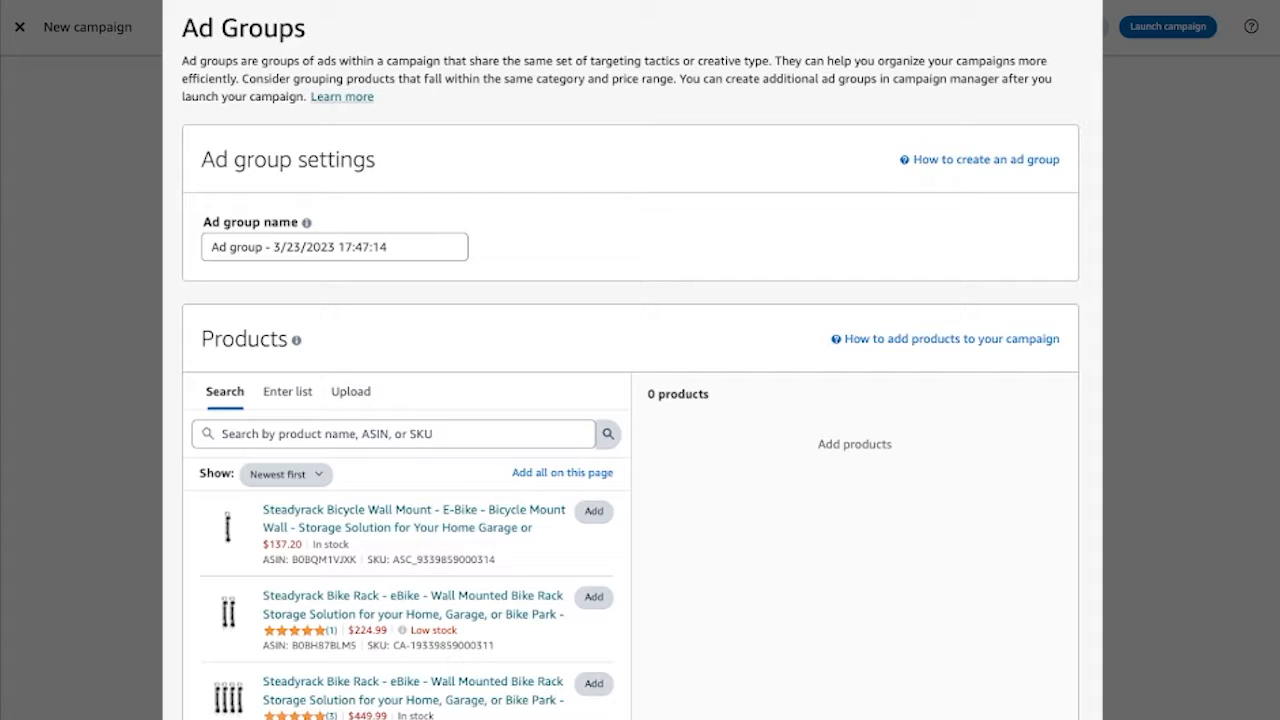
{"action": "left_click", "coordinate": [420, 246]}
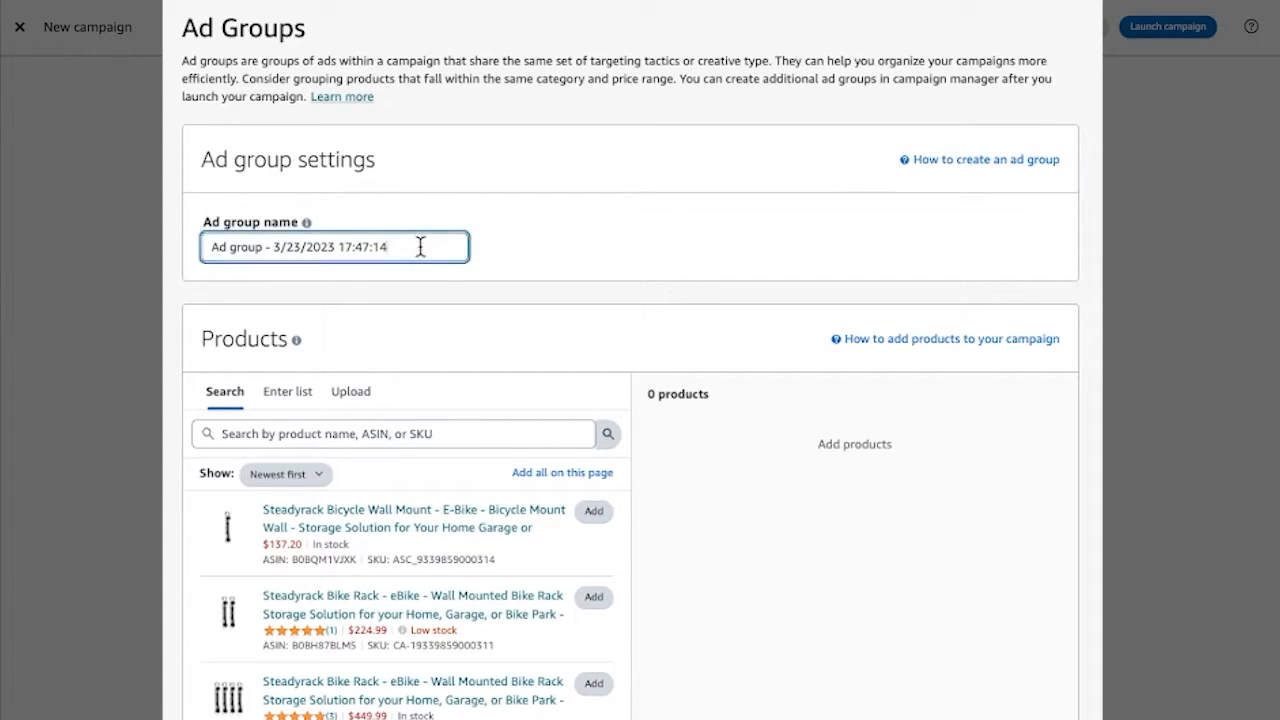
{"action": "left_click_drag", "start_coordinate": [420, 246], "coordinate": [193, 232]}
{"action": "key", "text": "BackSpace"}
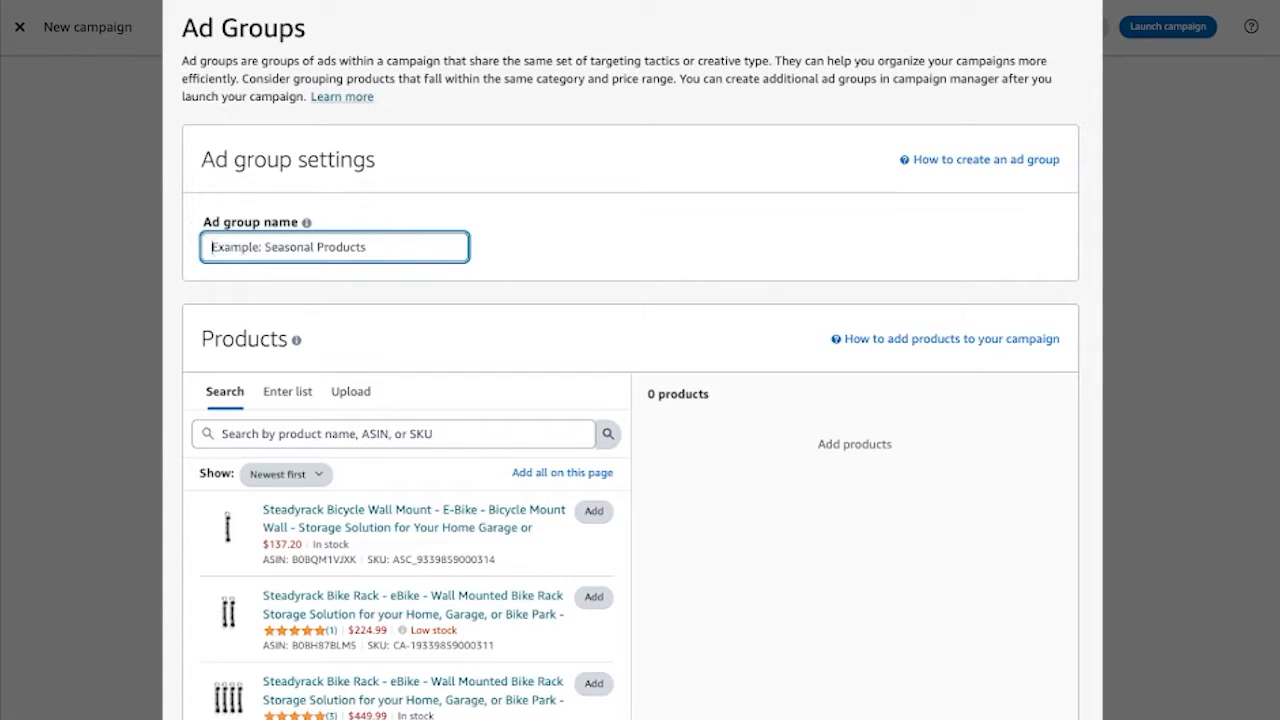
{"action": "type", "text": "eBike - SP - Product & Category"}
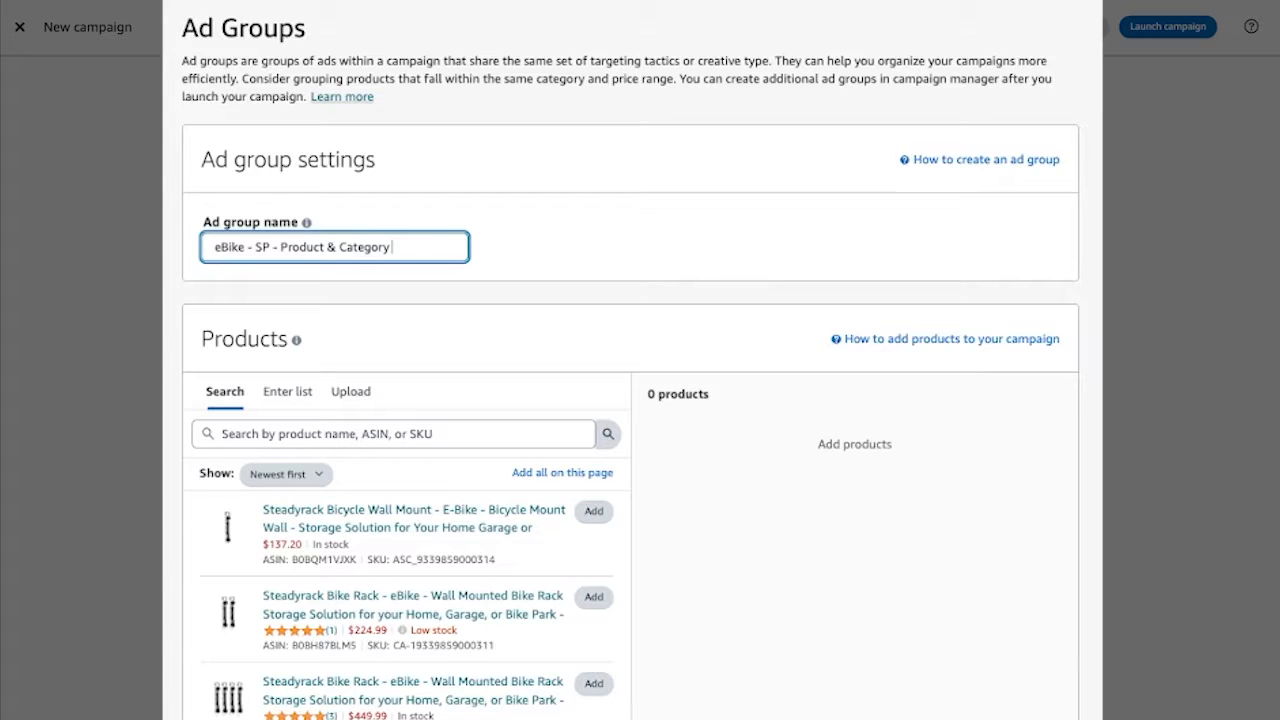
- Search the products for "ebike" and add the 2-pack and 4-pack Steadyrack eBike wall-mounted racks to the ad group
{"action": "scroll", "coordinate": [178, 284], "scroll_direction": "down", "scroll_amount": 1}
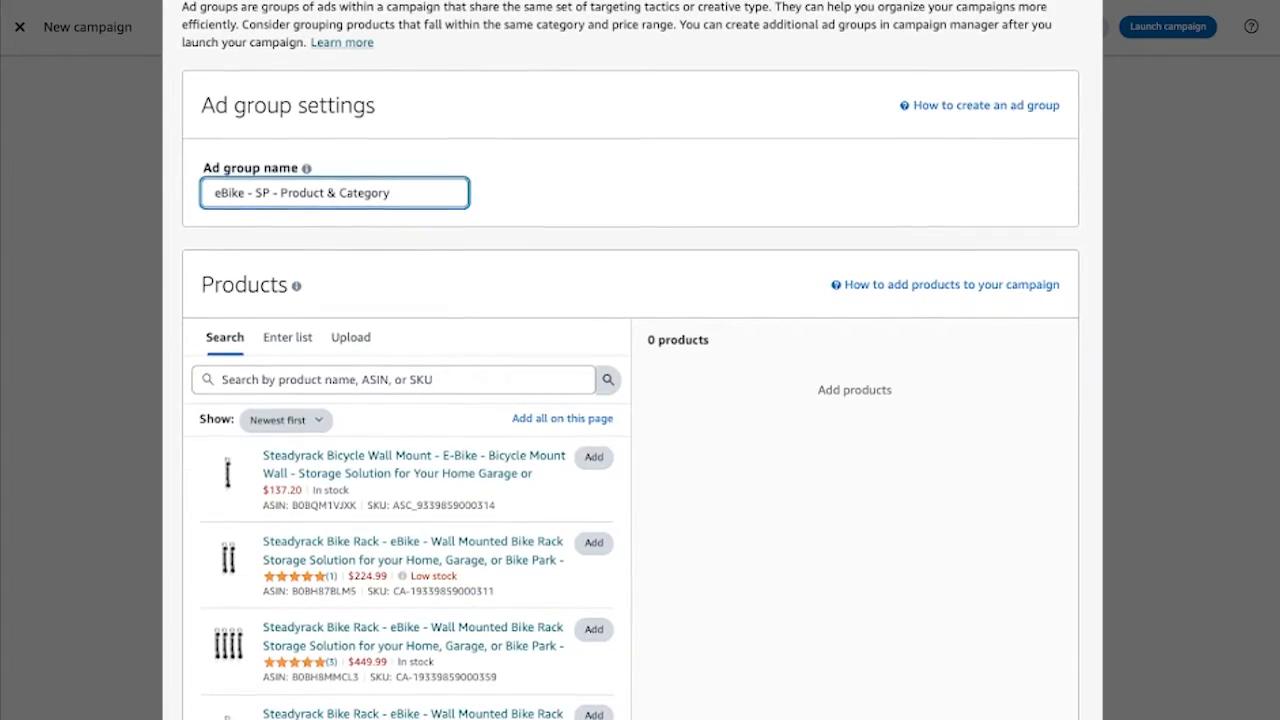
{"action": "scroll", "coordinate": [410, 335], "scroll_direction": "down", "scroll_amount": 2}
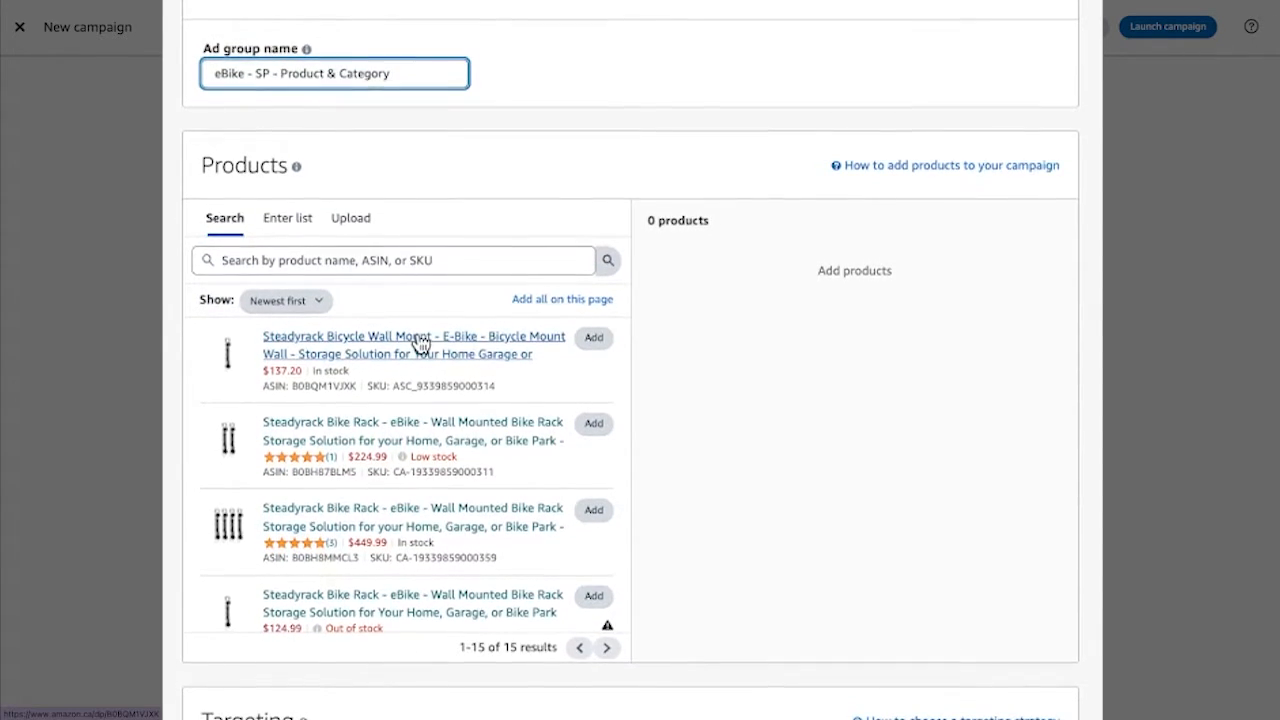
{"action": "left_click", "coordinate": [469, 260]}
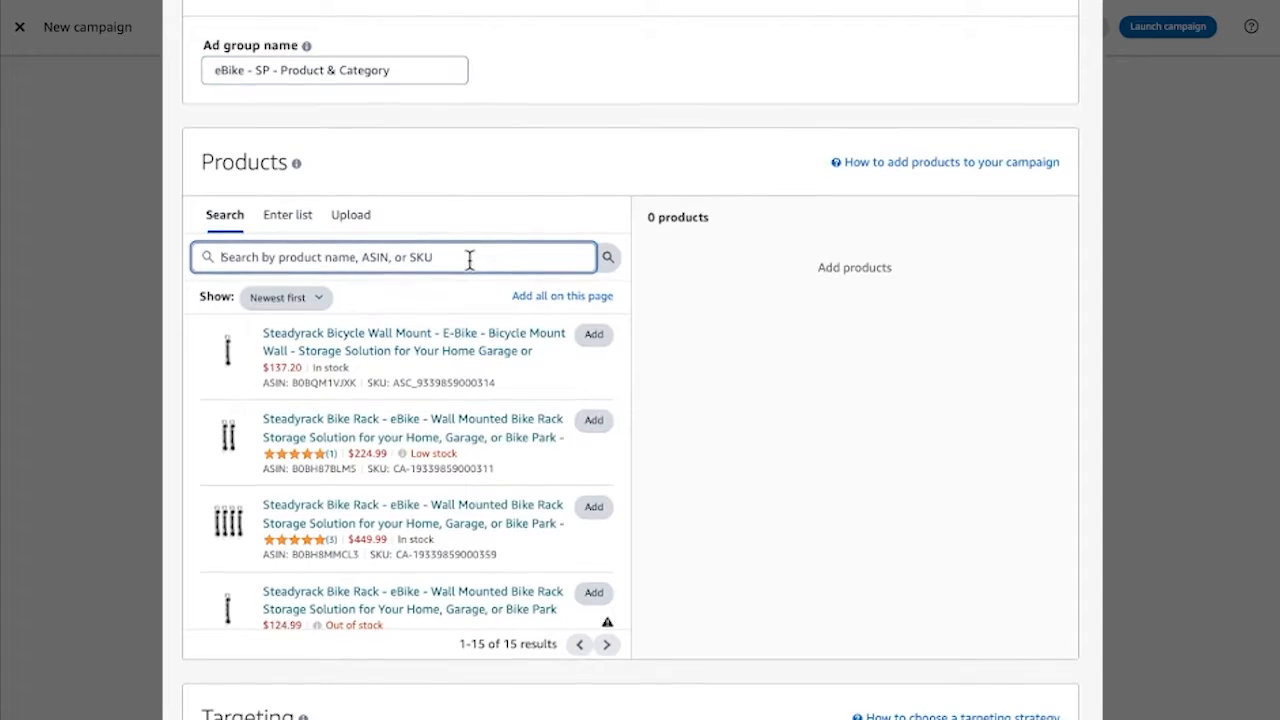
{"action": "type", "text": "ebike"}
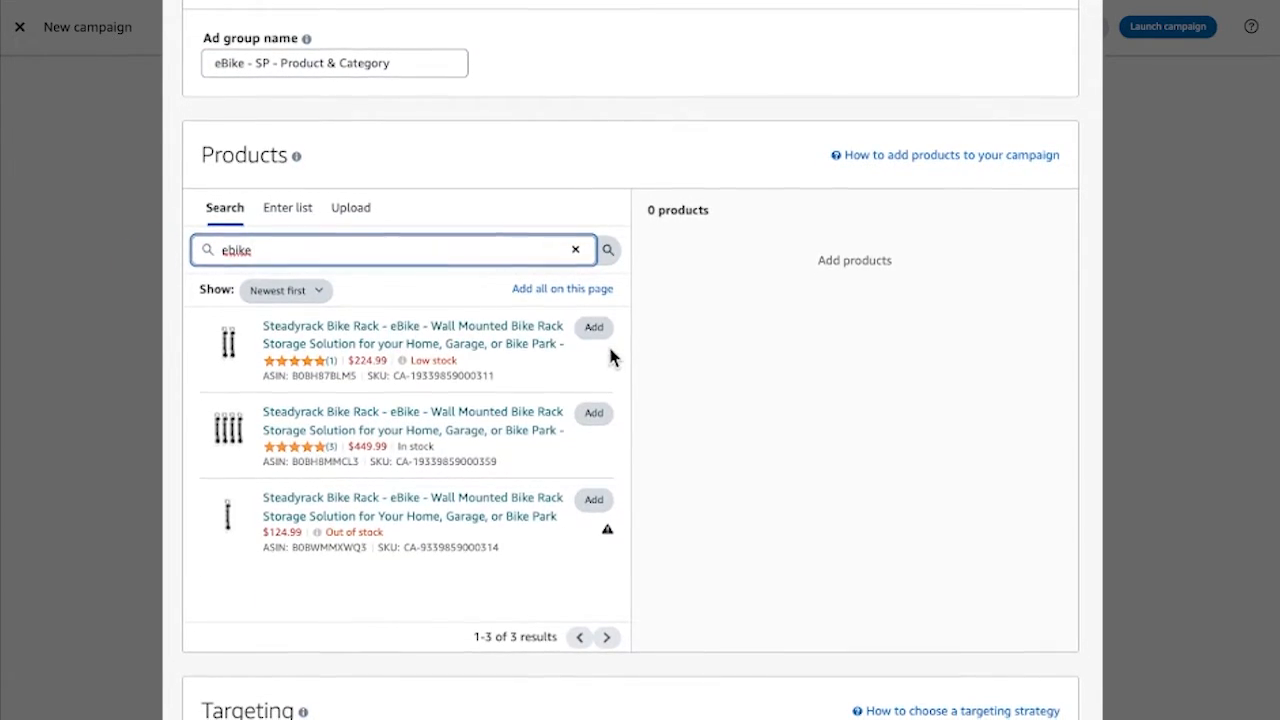
{"action": "left_click", "coordinate": [596, 333]}
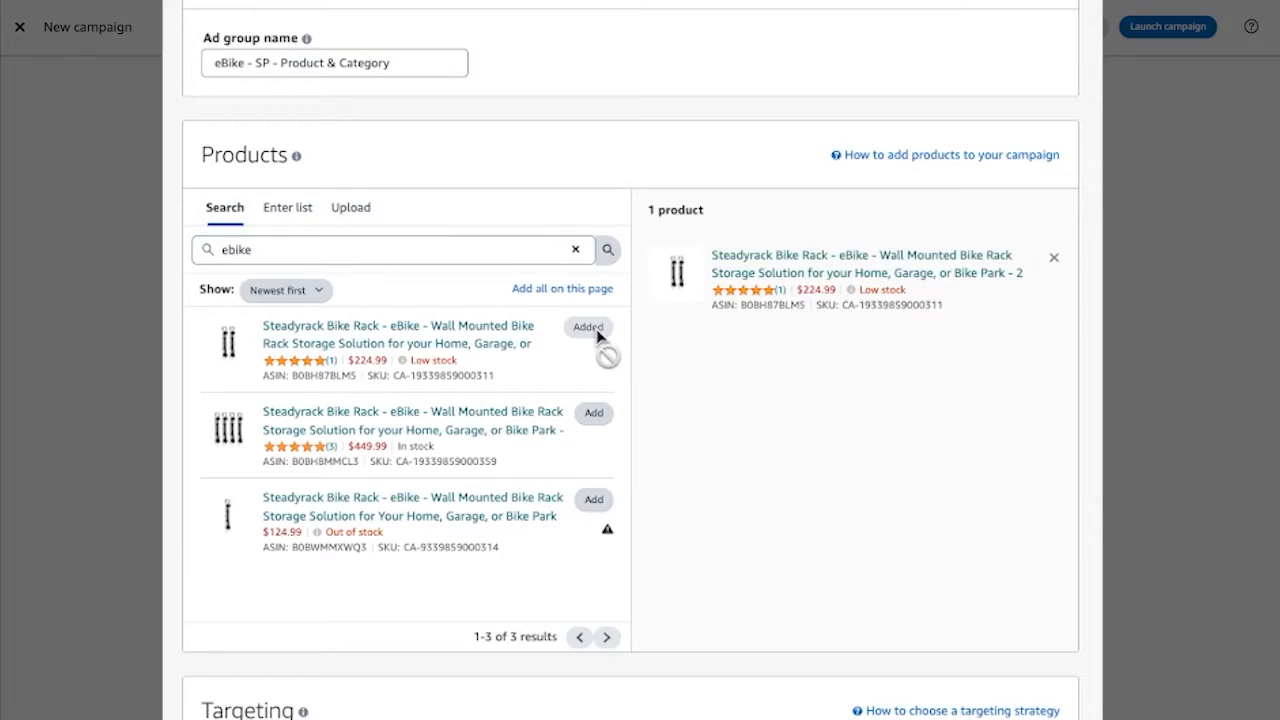
{"action": "left_click", "coordinate": [596, 414]}
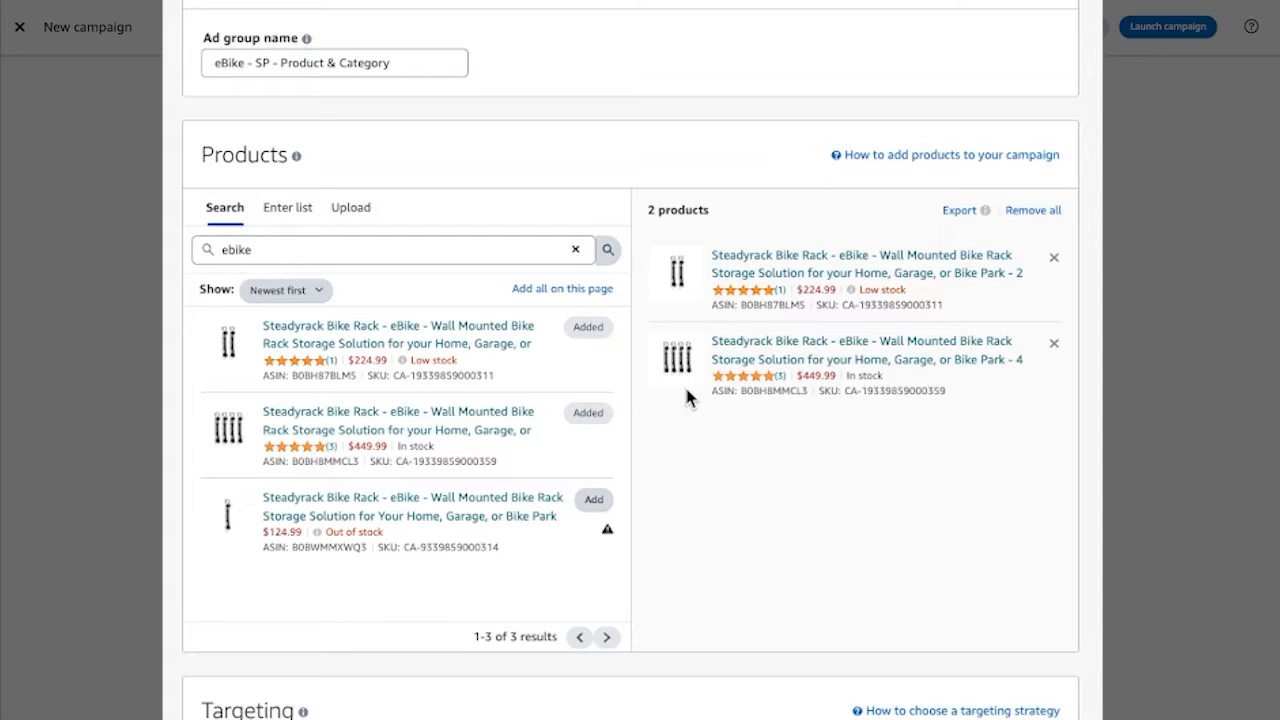
- Set the ad group to manual targeting with product targeting, and read the explanations of keyword and product targeting
{"action": "scroll", "coordinate": [797, 388], "scroll_direction": "down", "scroll_amount": 6}
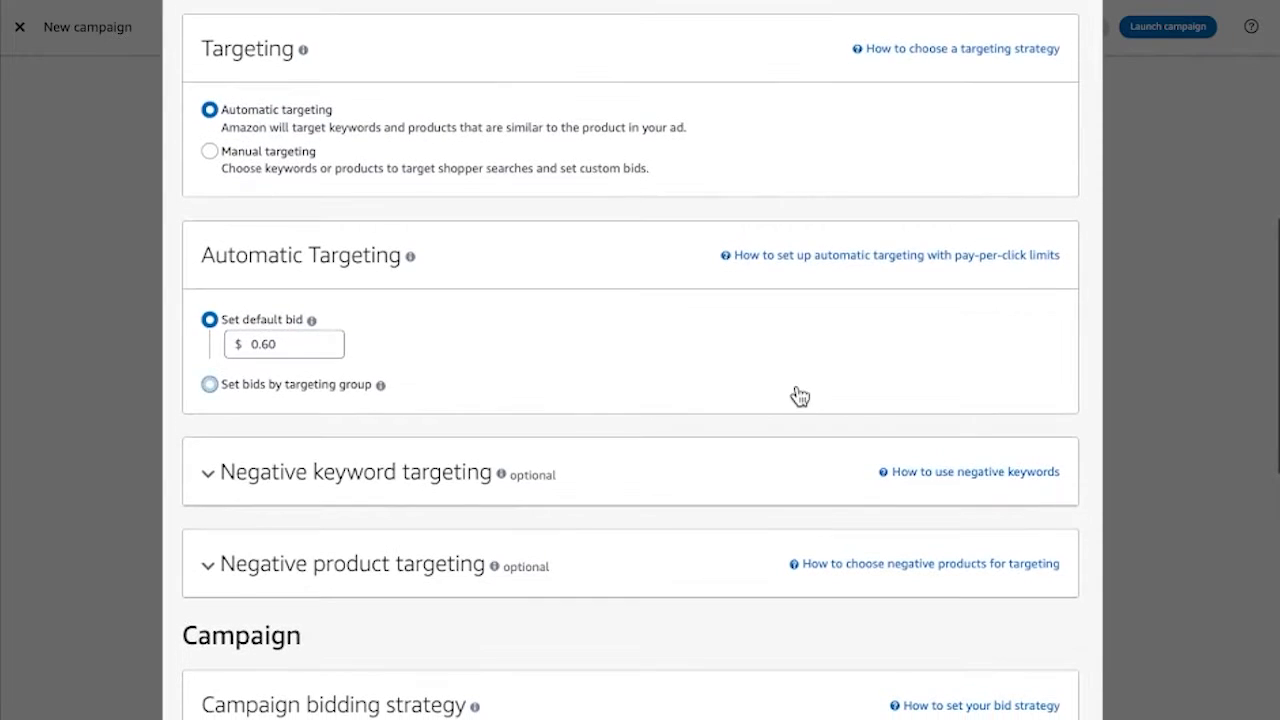
{"action": "left_click", "coordinate": [209, 151]}
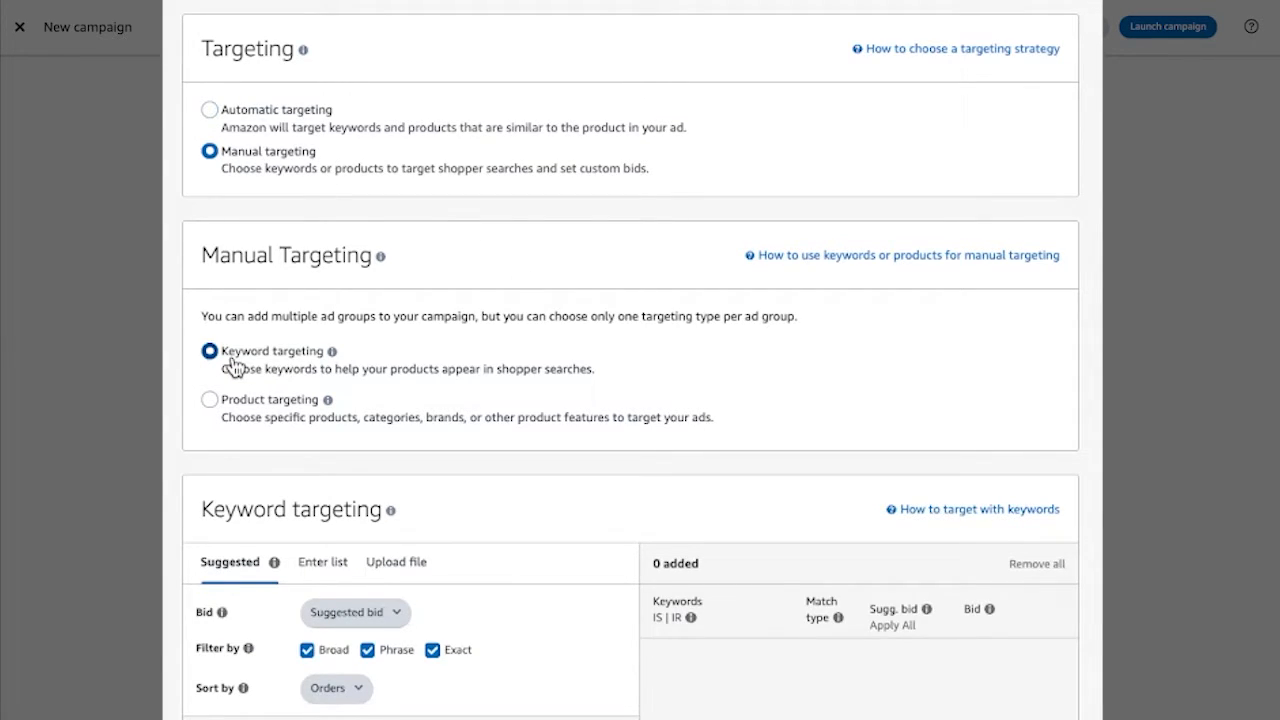
{"action": "left_click", "coordinate": [210, 400]}
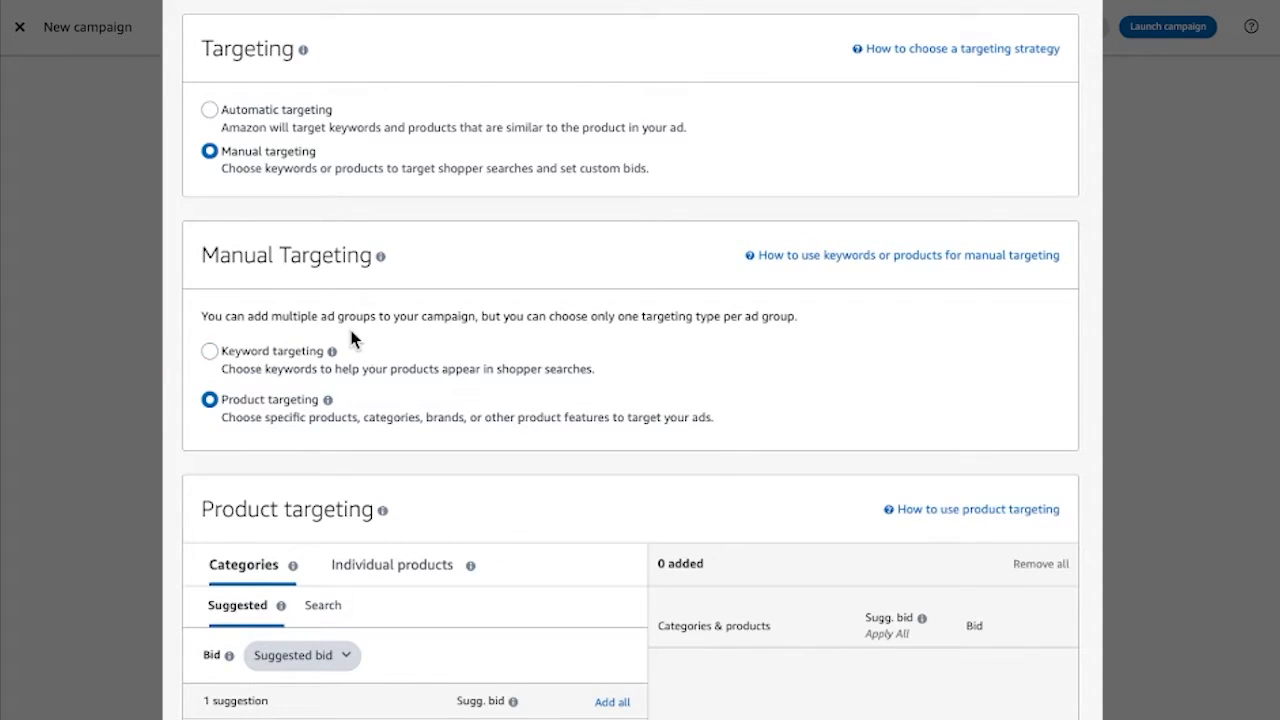
{"action": "mouse_move", "coordinate": [333, 352]}
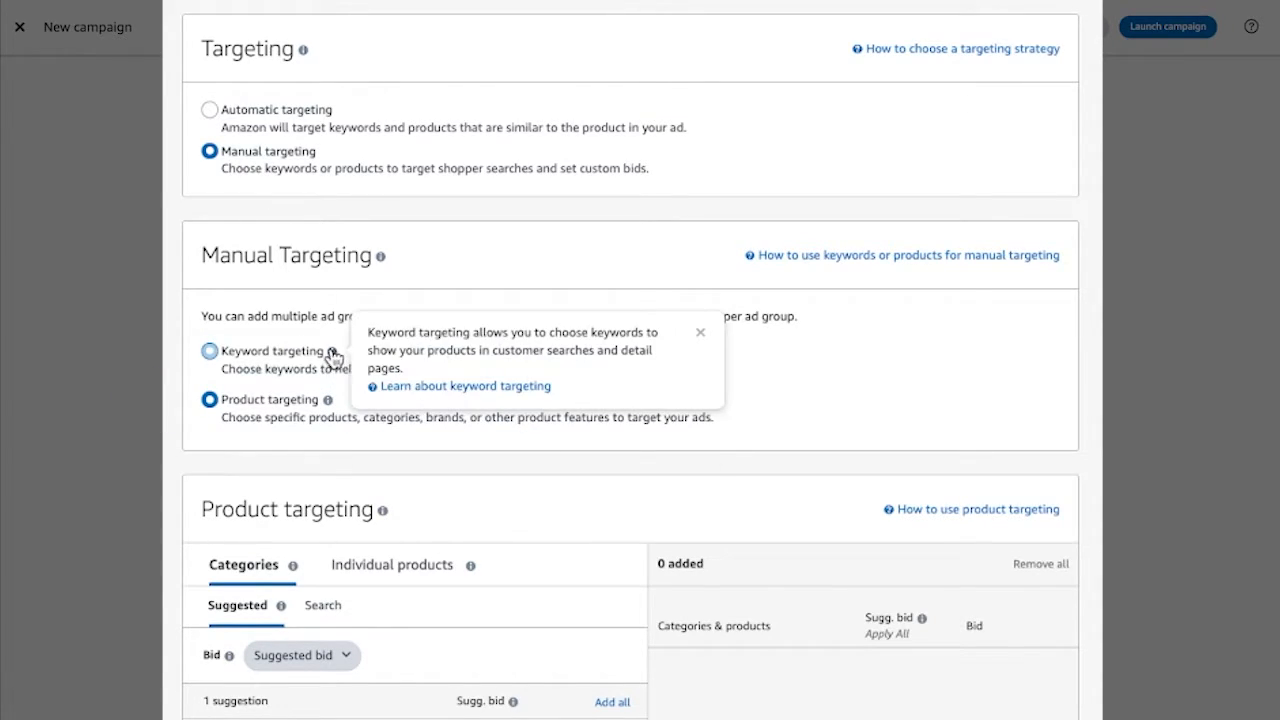
{"action": "mouse_move", "coordinate": [330, 404]}
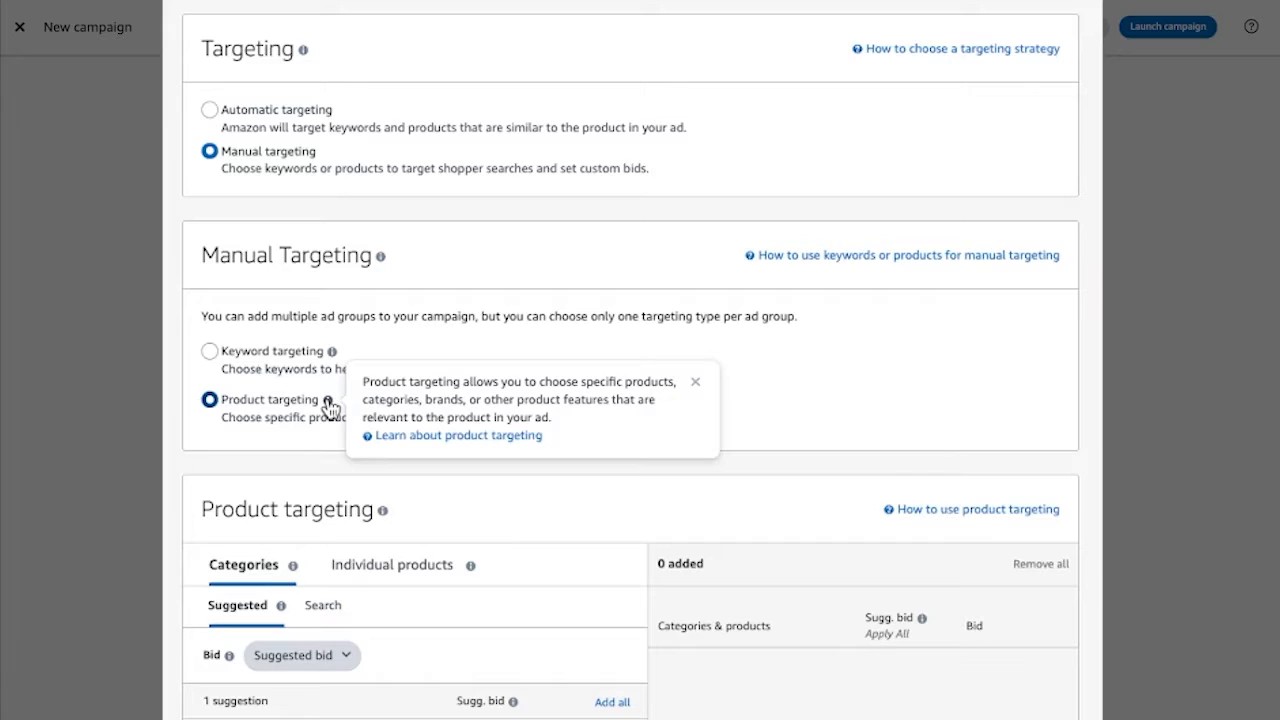
- Examine the category targeting options under product targeting, comparing the suggested category with the searchable category list
{"action": "scroll", "coordinate": [862, 372], "scroll_direction": "down", "scroll_amount": 1}
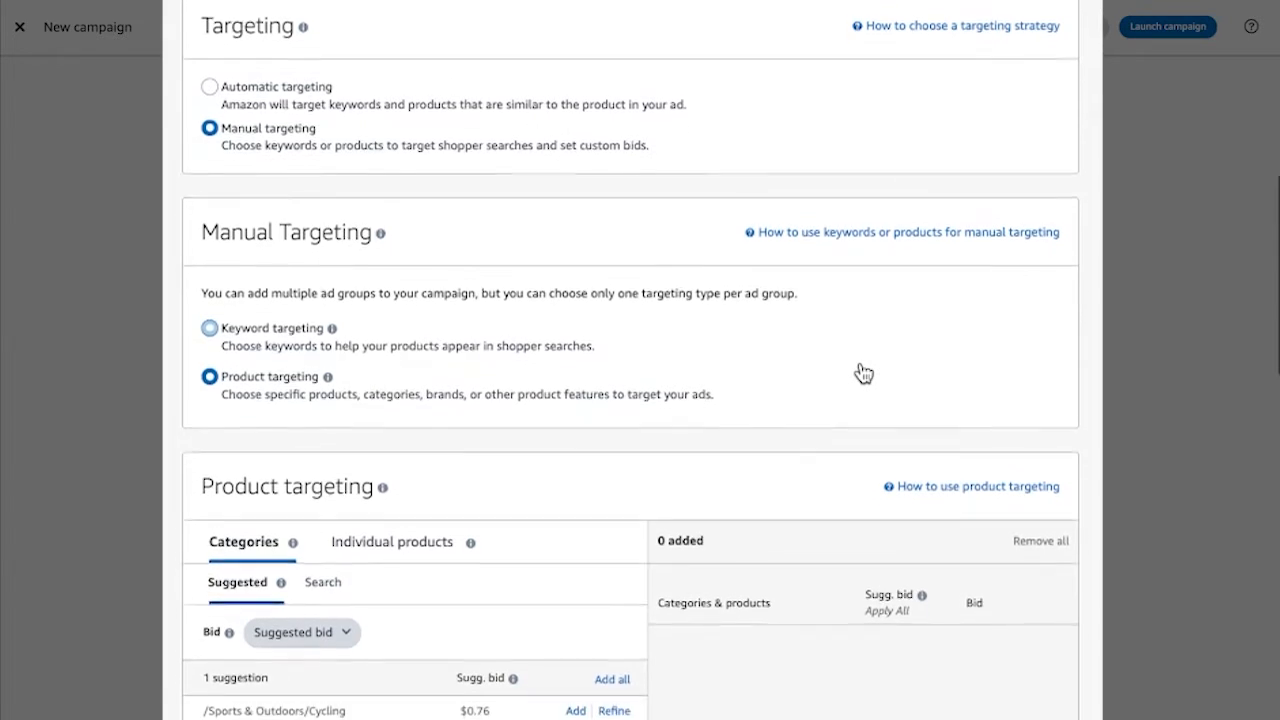
{"action": "scroll", "coordinate": [863, 373], "scroll_direction": "down", "scroll_amount": 1}
{"action": "scroll", "coordinate": [863, 371], "scroll_direction": "down", "scroll_amount": 3}
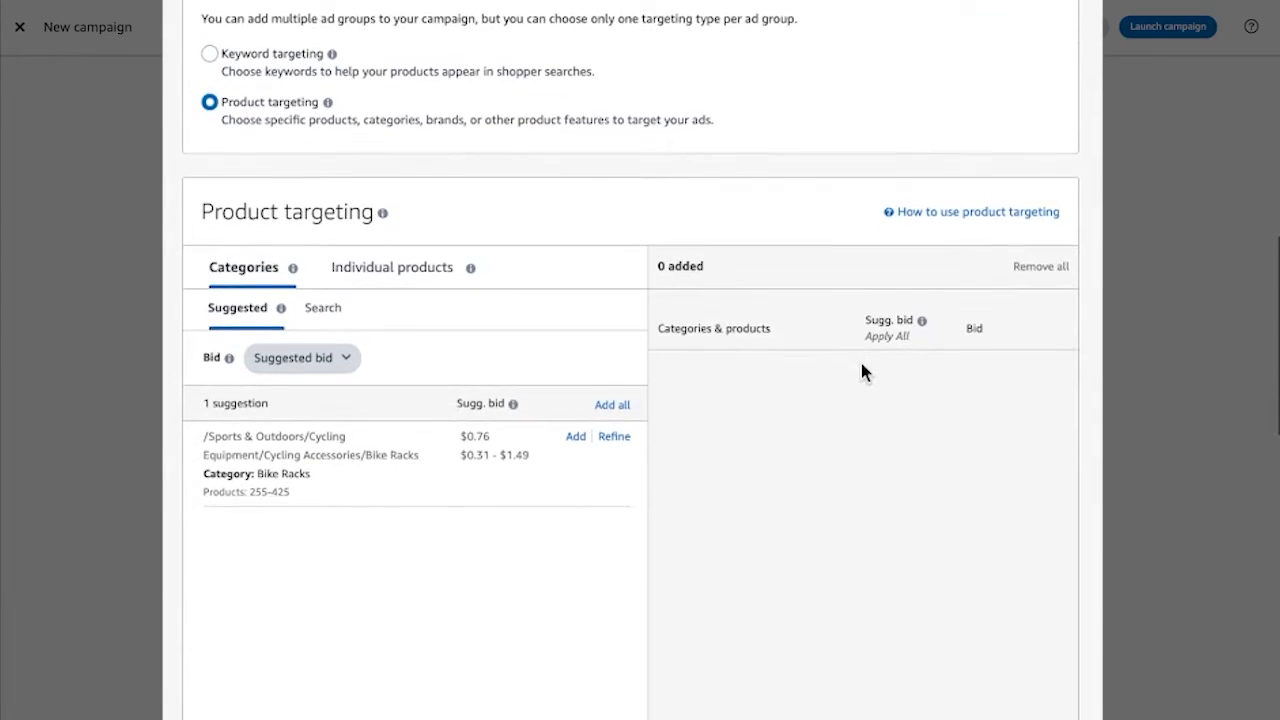
{"action": "scroll", "coordinate": [695, 225], "scroll_direction": "down", "scroll_amount": 1}
{"action": "scroll", "coordinate": [695, 225], "scroll_direction": "up", "scroll_amount": 2}
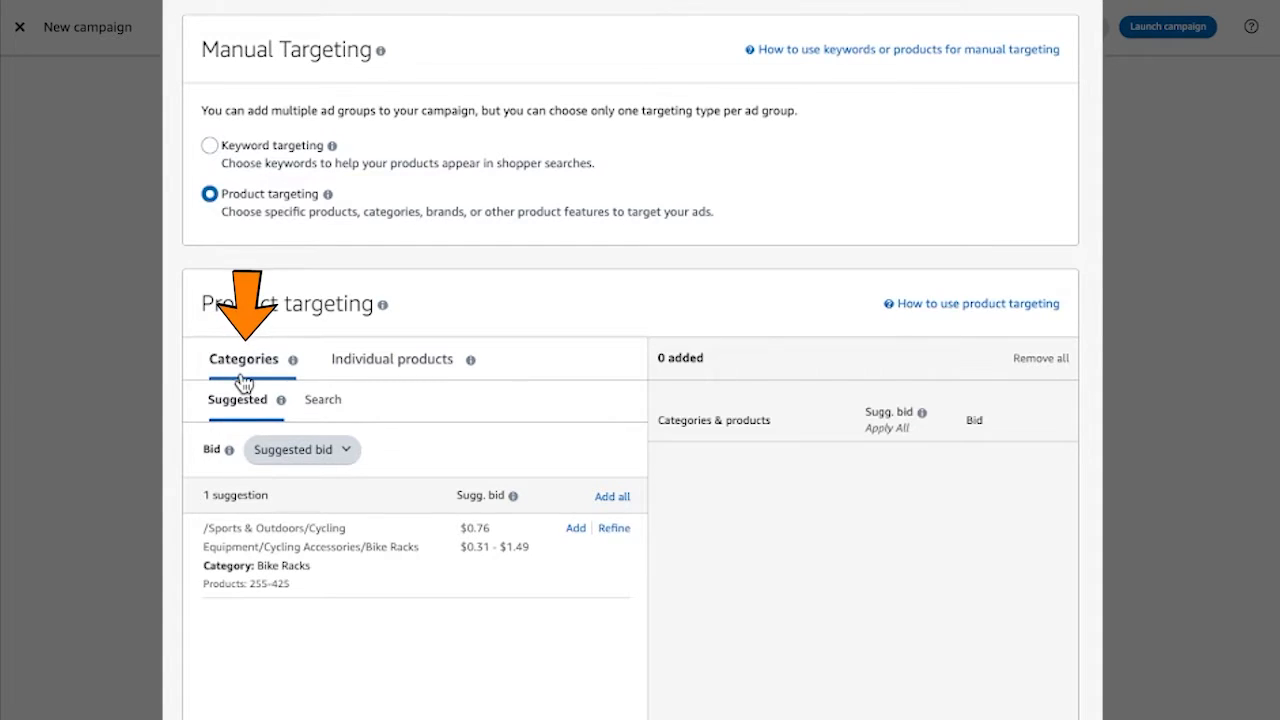
{"action": "scroll", "coordinate": [355, 578], "scroll_direction": "down", "scroll_amount": 1}
{"action": "scroll", "coordinate": [355, 578], "scroll_direction": "down", "scroll_amount": 1}
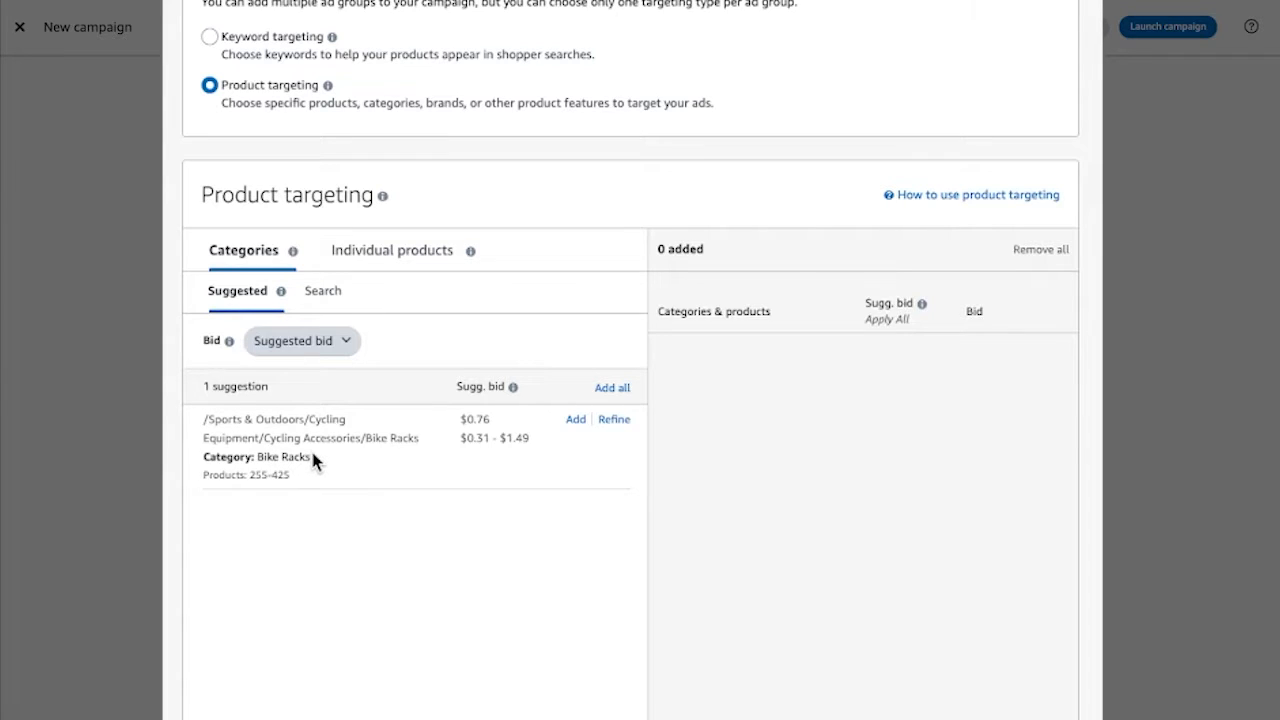
{"action": "left_click", "coordinate": [318, 303]}
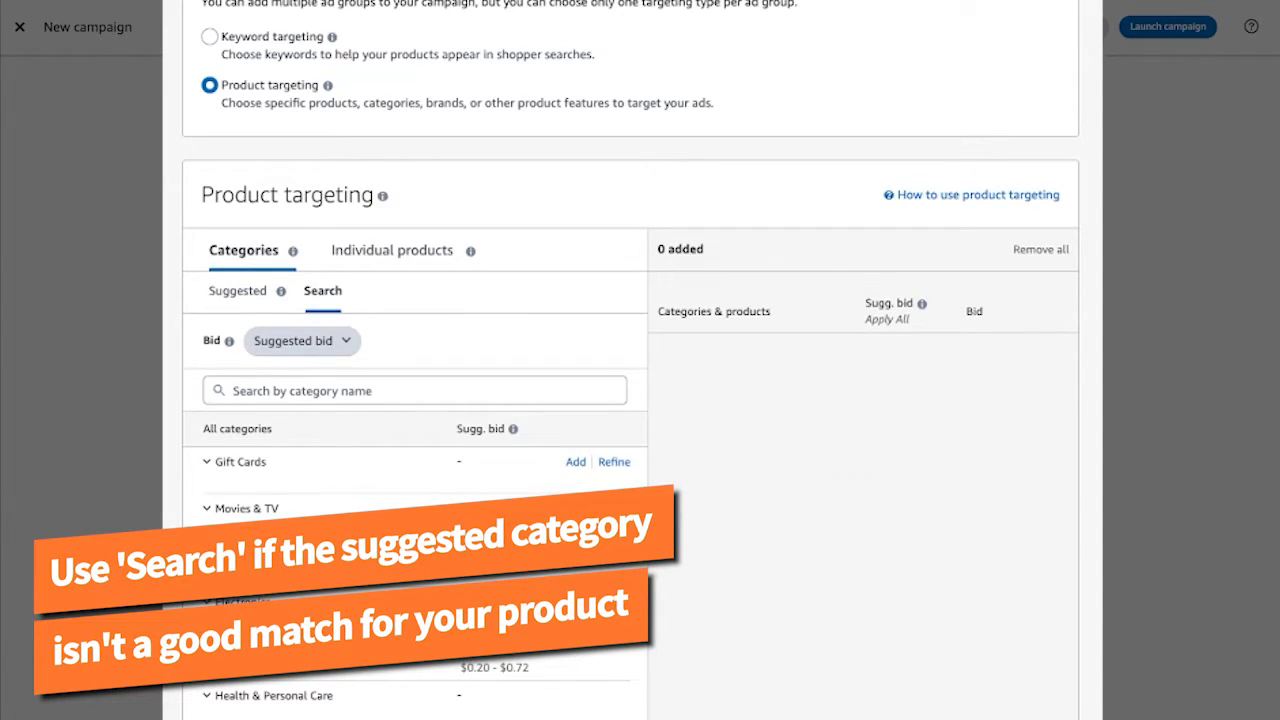
{"action": "left_click", "coordinate": [252, 296]}
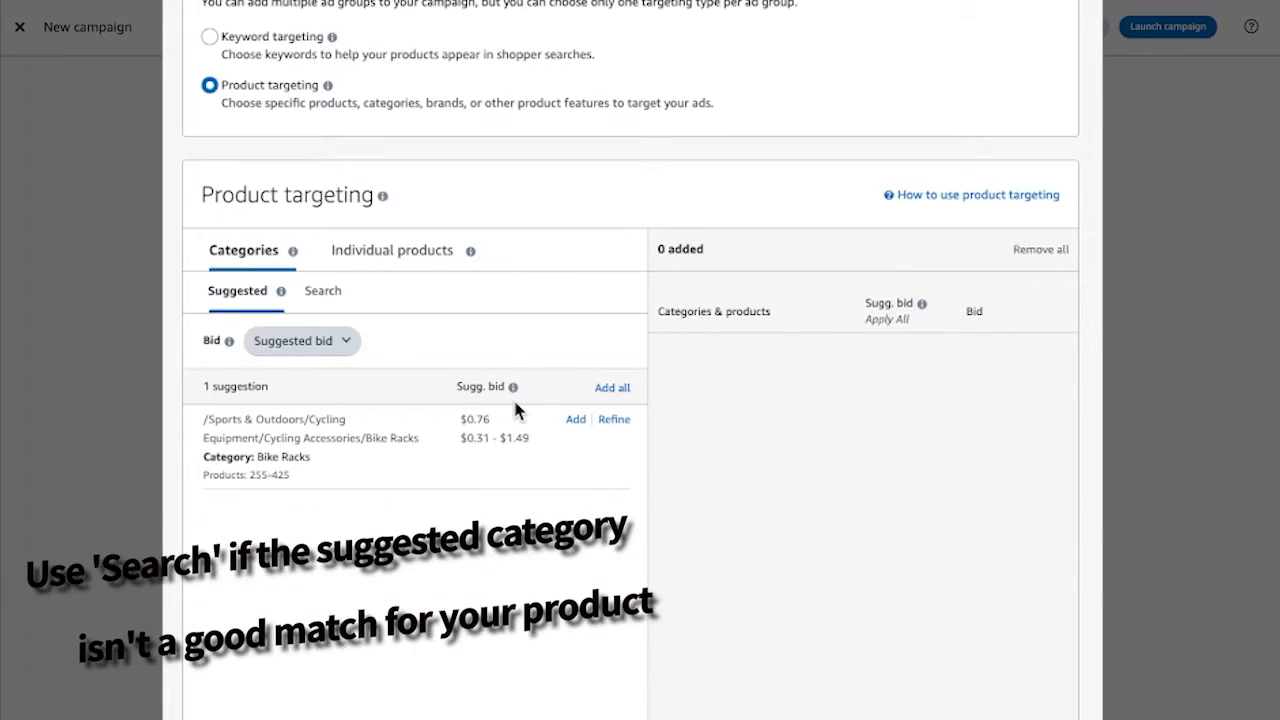
- Refine the suggested Bike Racks category to a minimum price of $1.00 and 0–4 star ratings, and add it as a target
{"action": "left_click", "coordinate": [614, 420]}
{"action": "scroll", "coordinate": [616, 428], "scroll_direction": "down", "scroll_amount": 2}
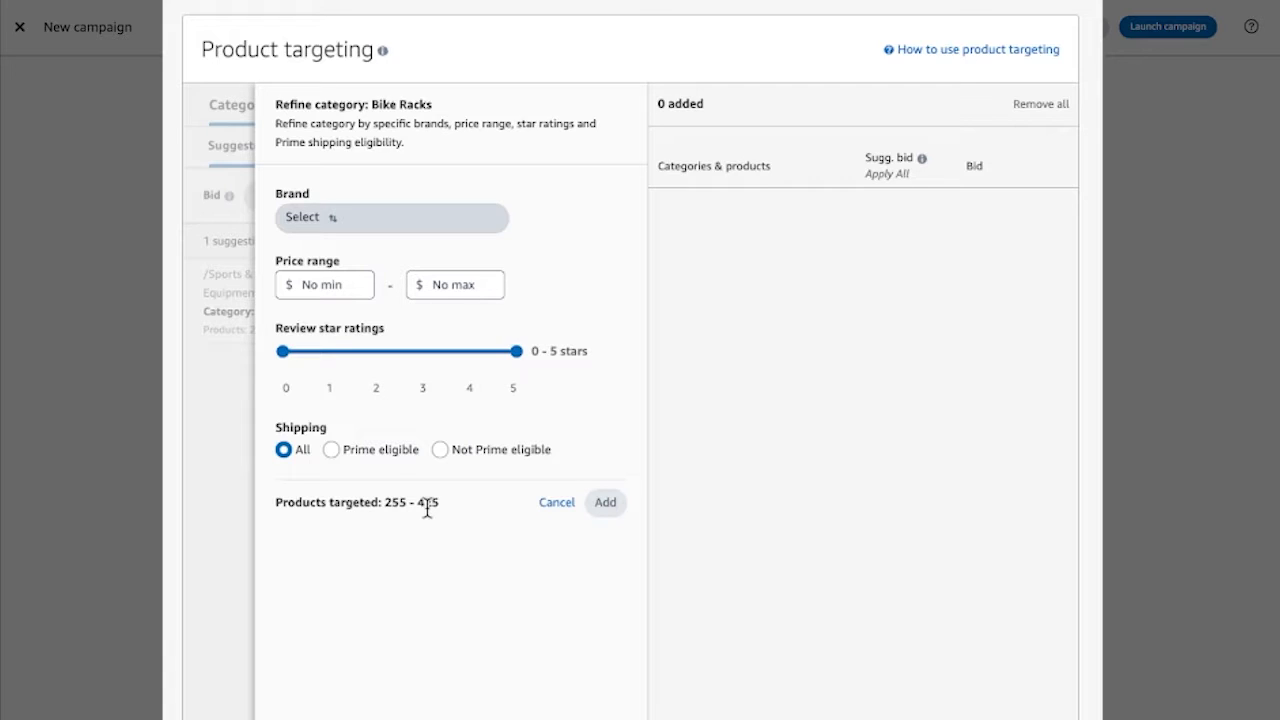
{"action": "left_click", "coordinate": [312, 285]}
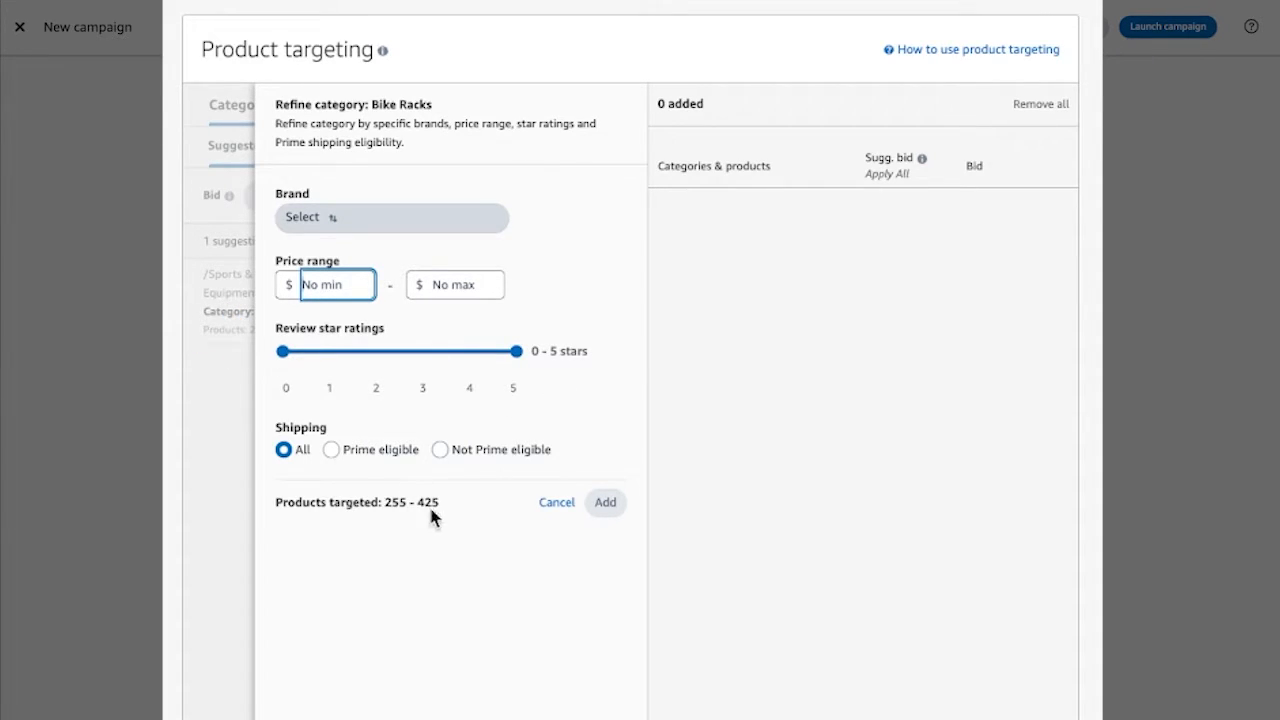
{"action": "left_click", "coordinate": [470, 351]}
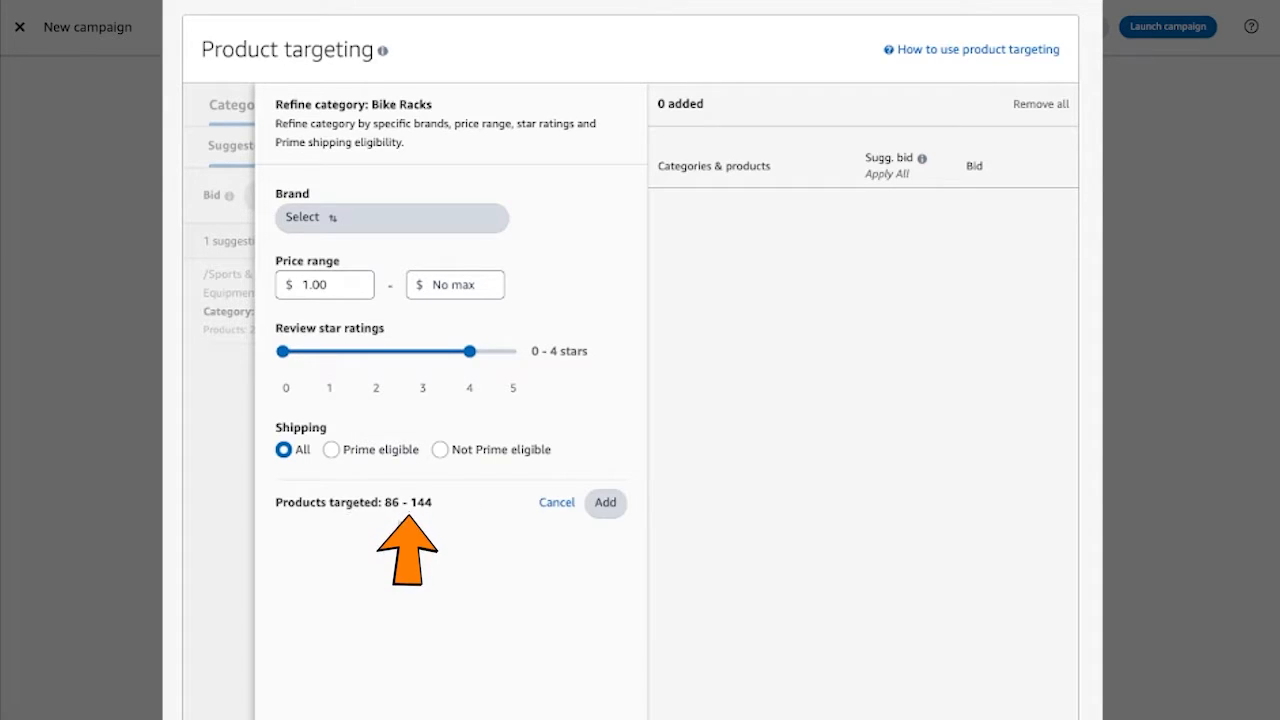
{"action": "left_click", "coordinate": [607, 505]}
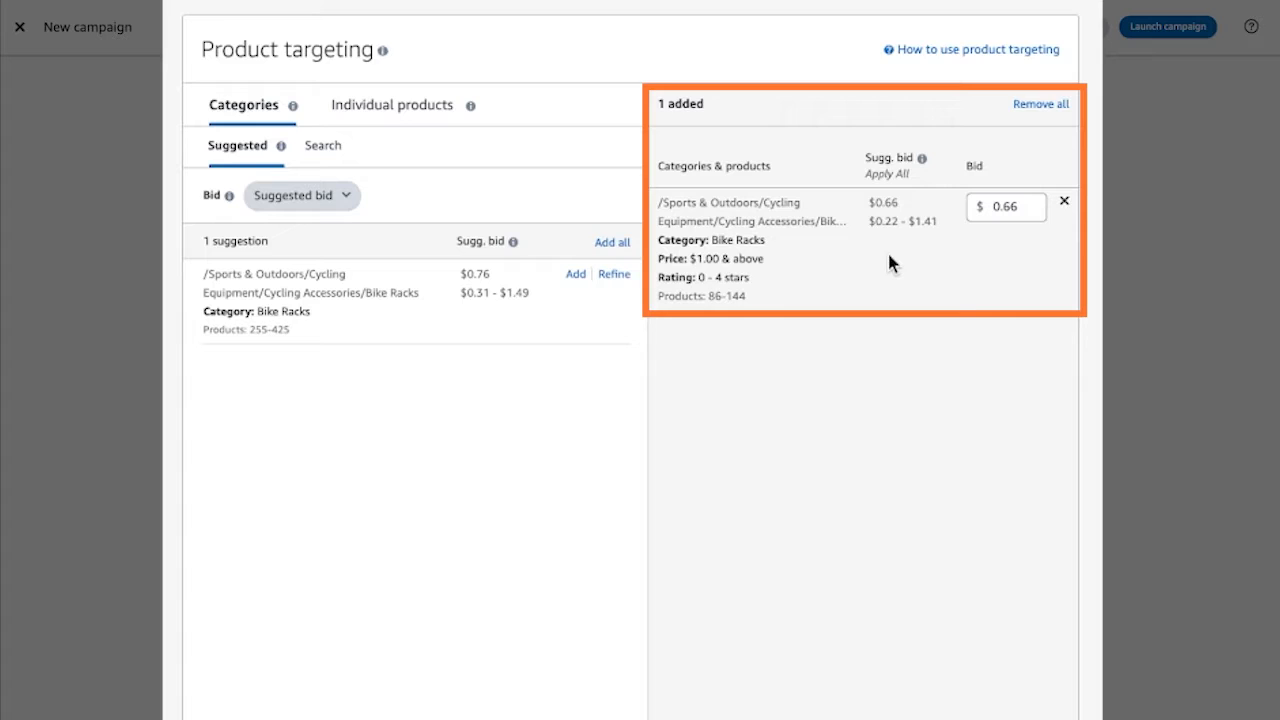
- Under individual product targeting, enter the copied list of bike rack ASINs and target them with both Exact and Expanded matching
{"action": "left_click", "coordinate": [405, 118]}
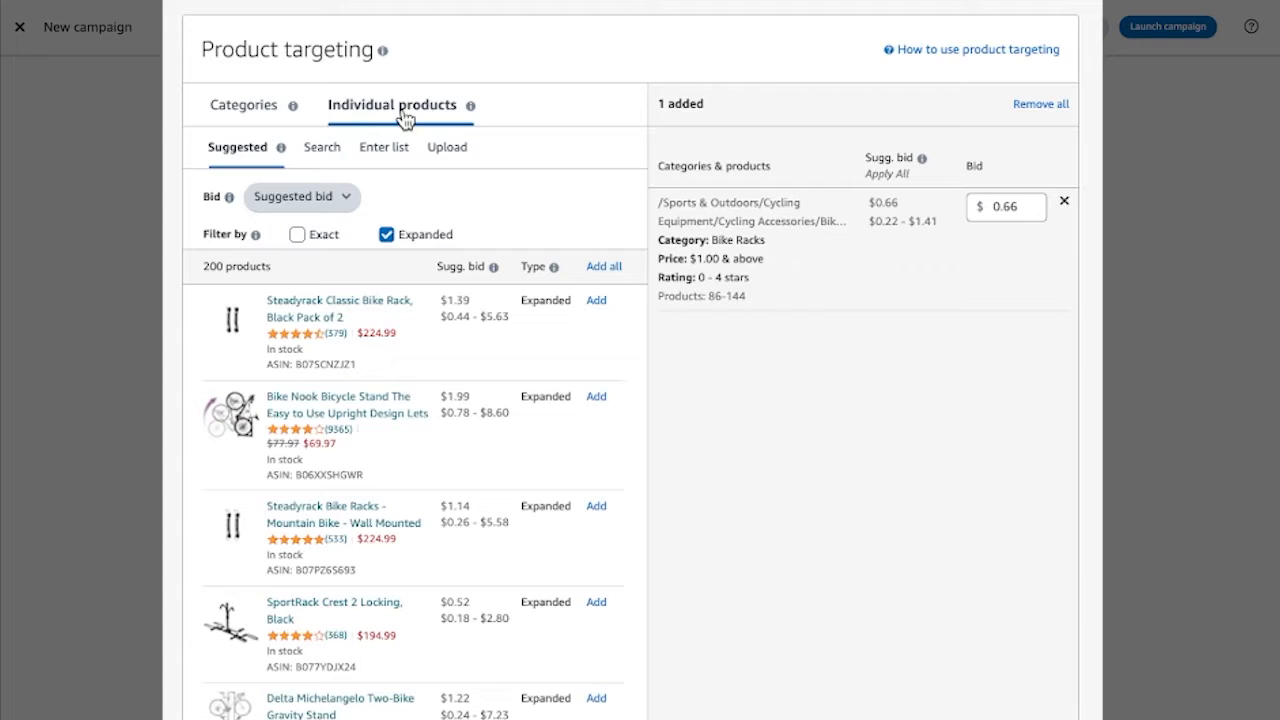
{"action": "left_click", "coordinate": [388, 150]}
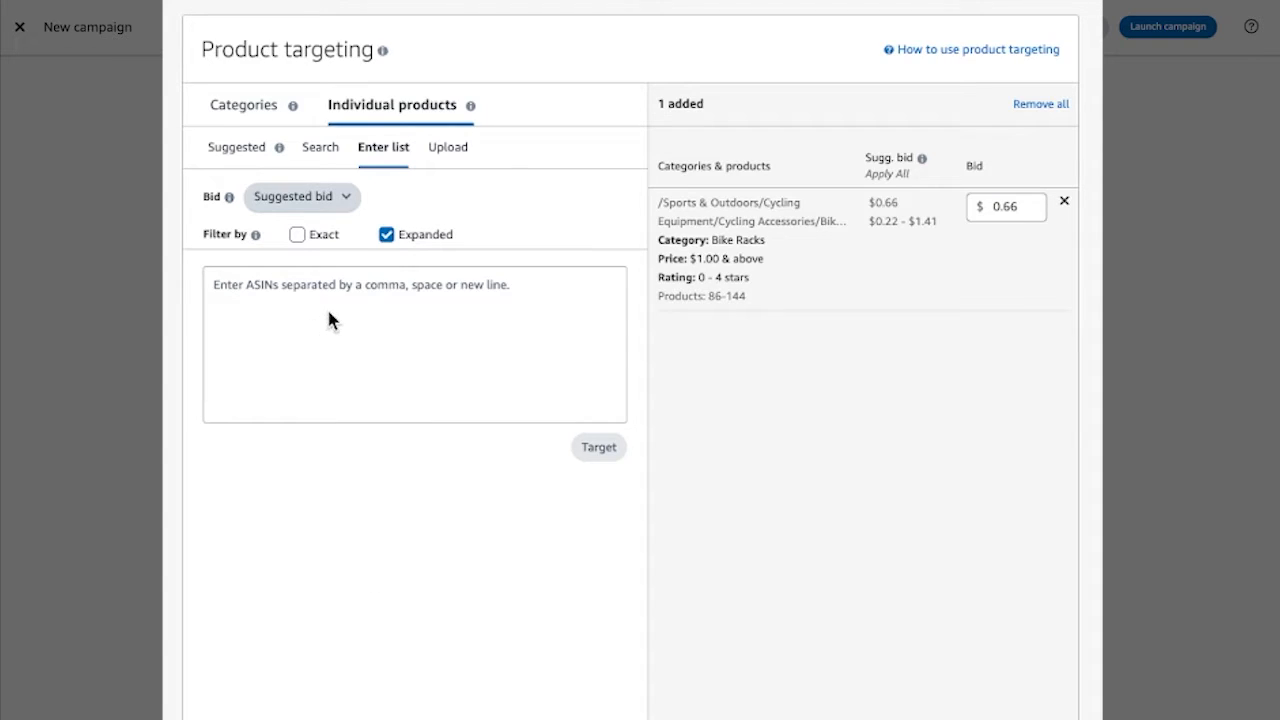
{"action": "left_click", "coordinate": [297, 236]}
{"action": "left_click", "coordinate": [275, 288]}
{"action": "key", "text": "ctrl+v"}
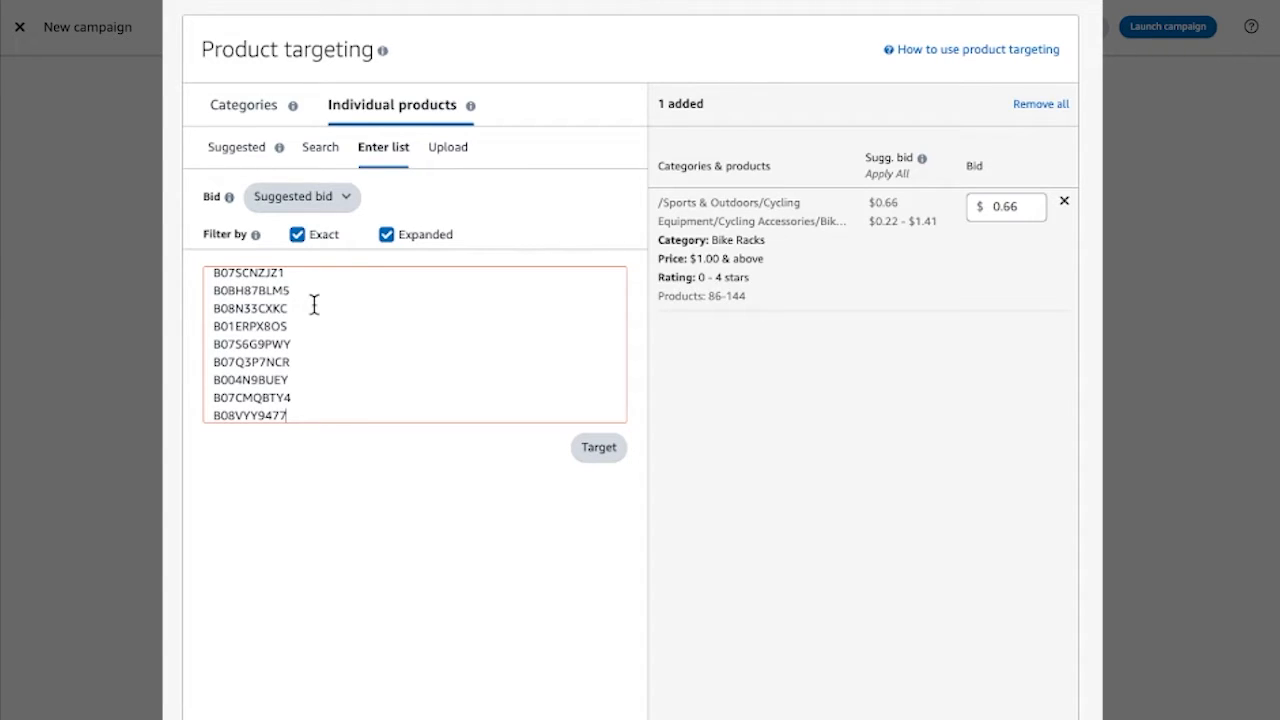
{"action": "left_click", "coordinate": [605, 447]}
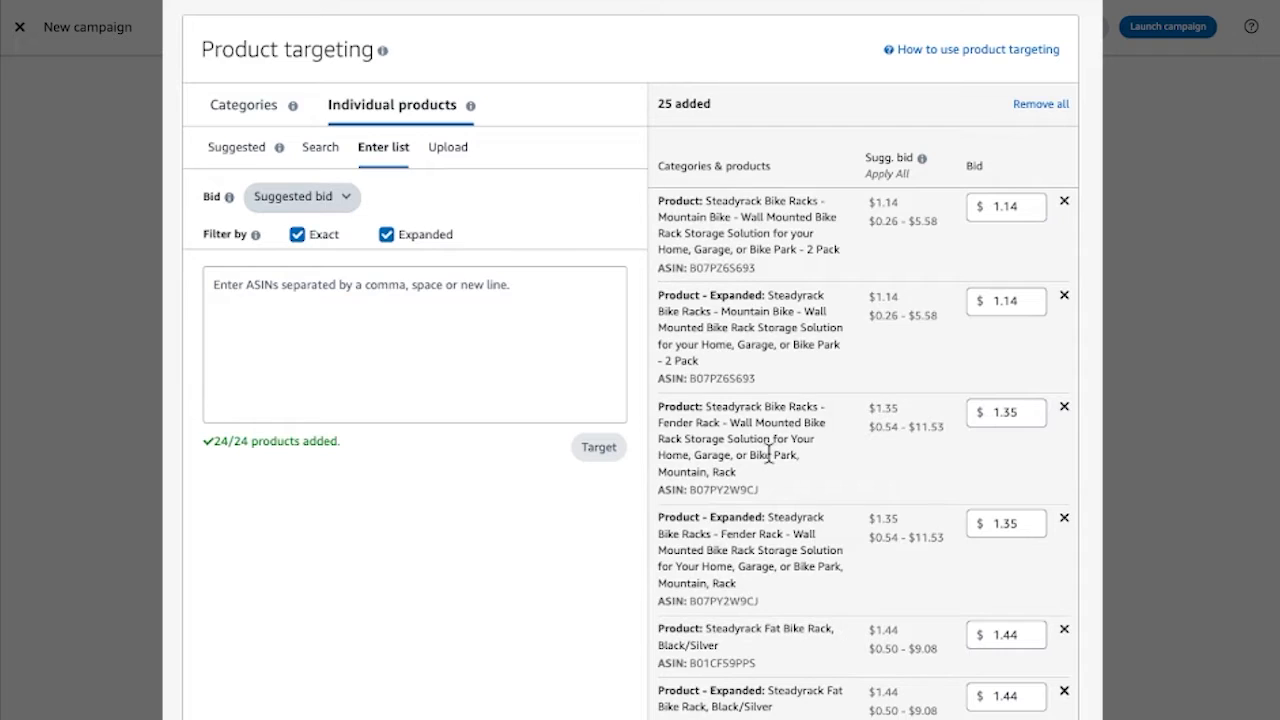
- Set the campaign bidding strategy to "Dynamic bids - down only" and view the placement bid adjustments without changing them
{"action": "scroll", "coordinate": [1097, 429], "scroll_direction": "down", "scroll_amount": 3}
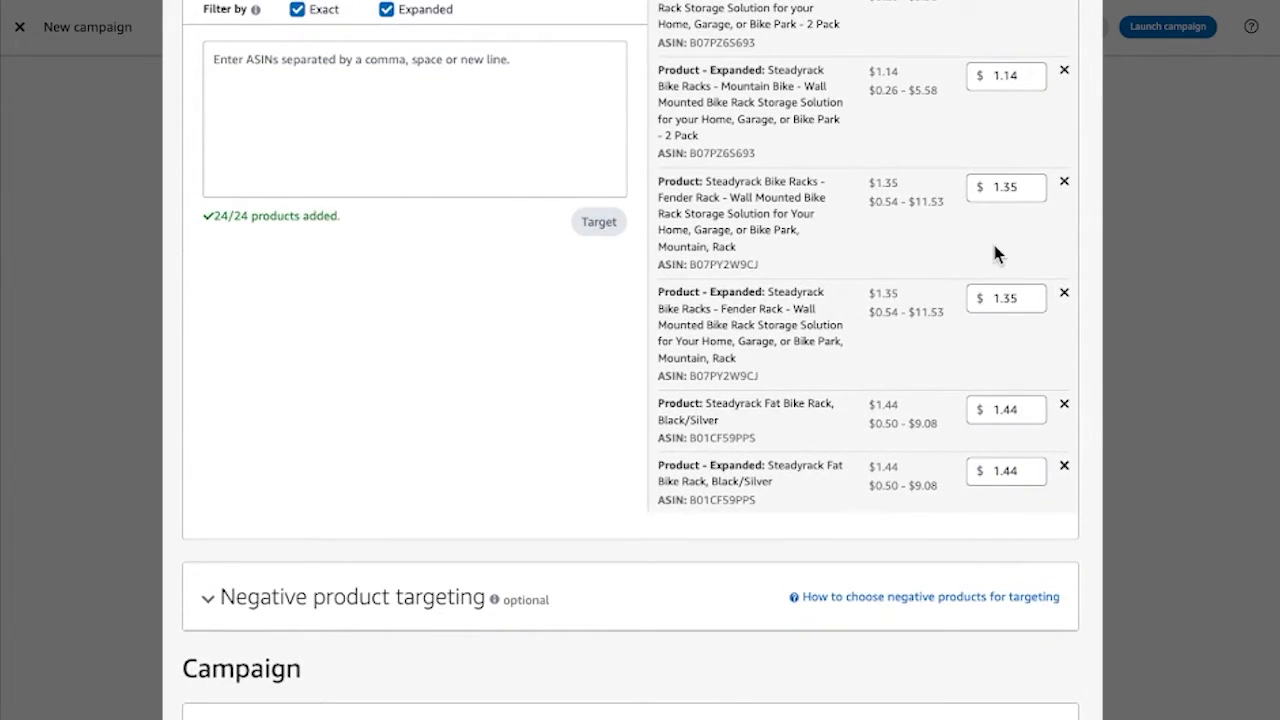
{"action": "scroll", "coordinate": [994, 248], "scroll_direction": "down", "scroll_amount": 10}
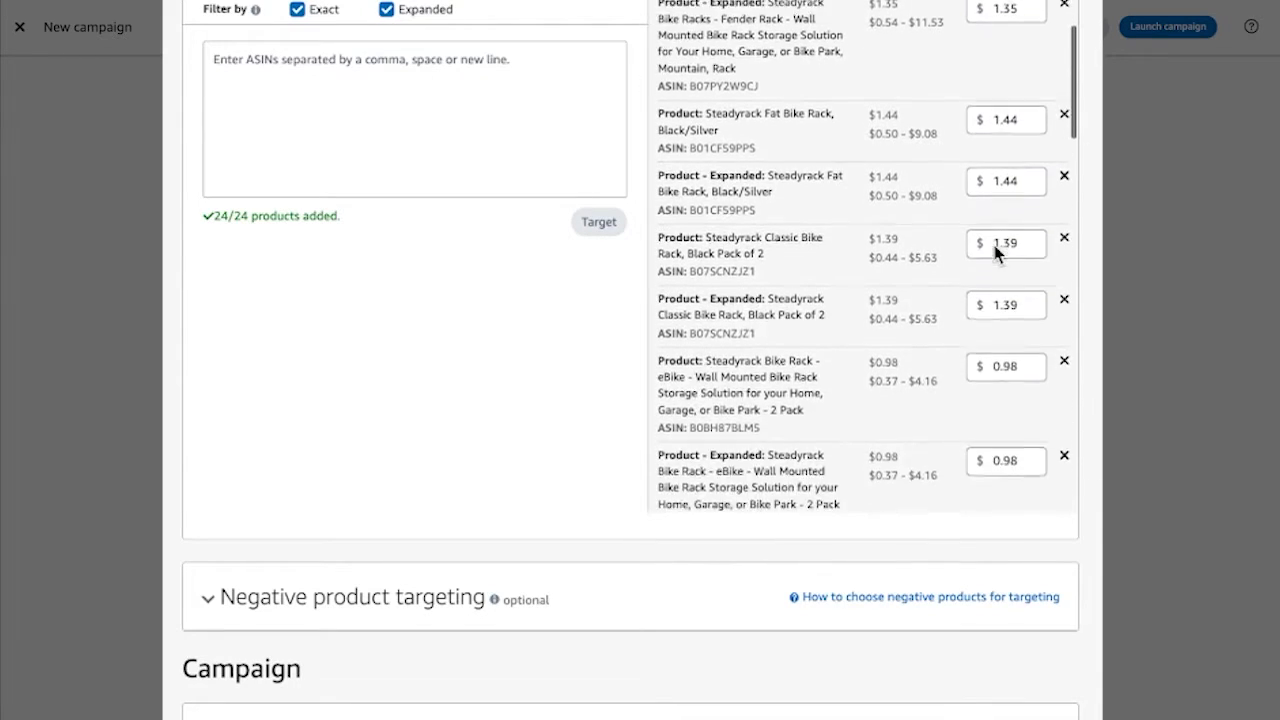
{"action": "scroll", "coordinate": [1018, 200], "scroll_direction": "up", "scroll_amount": 1}
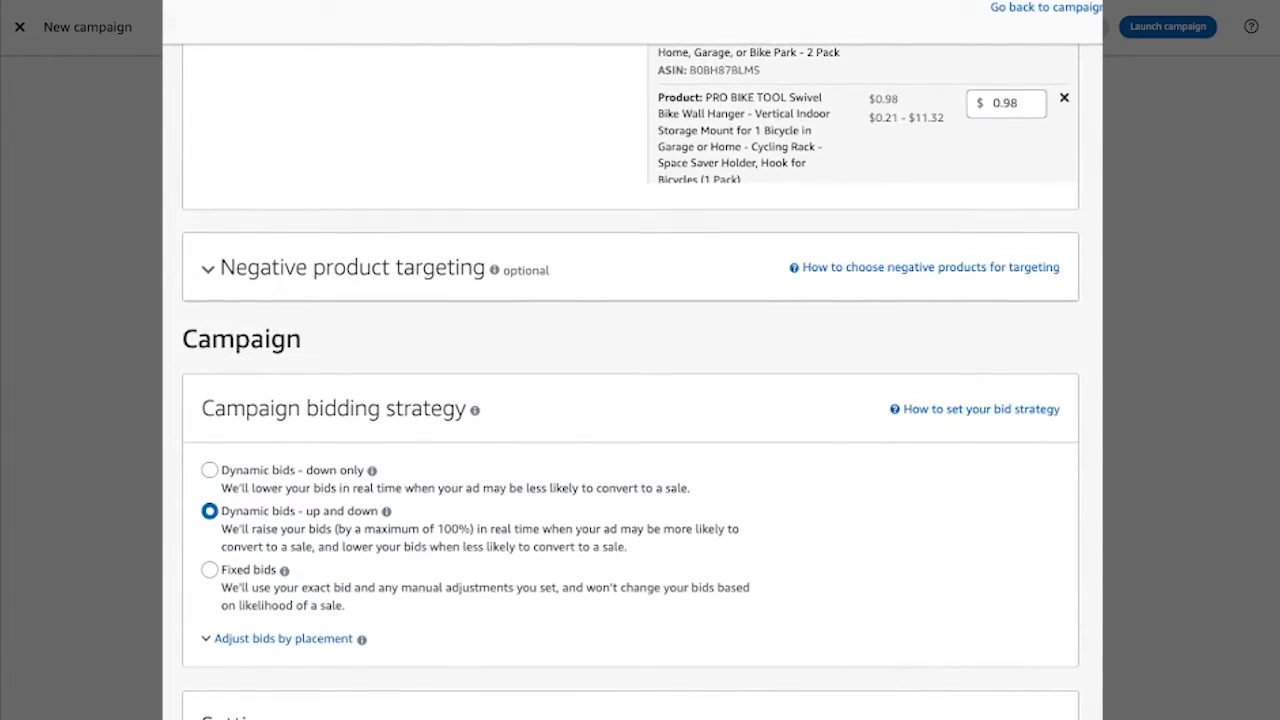
{"action": "scroll", "coordinate": [1086, 257], "scroll_direction": "down", "scroll_amount": 3}
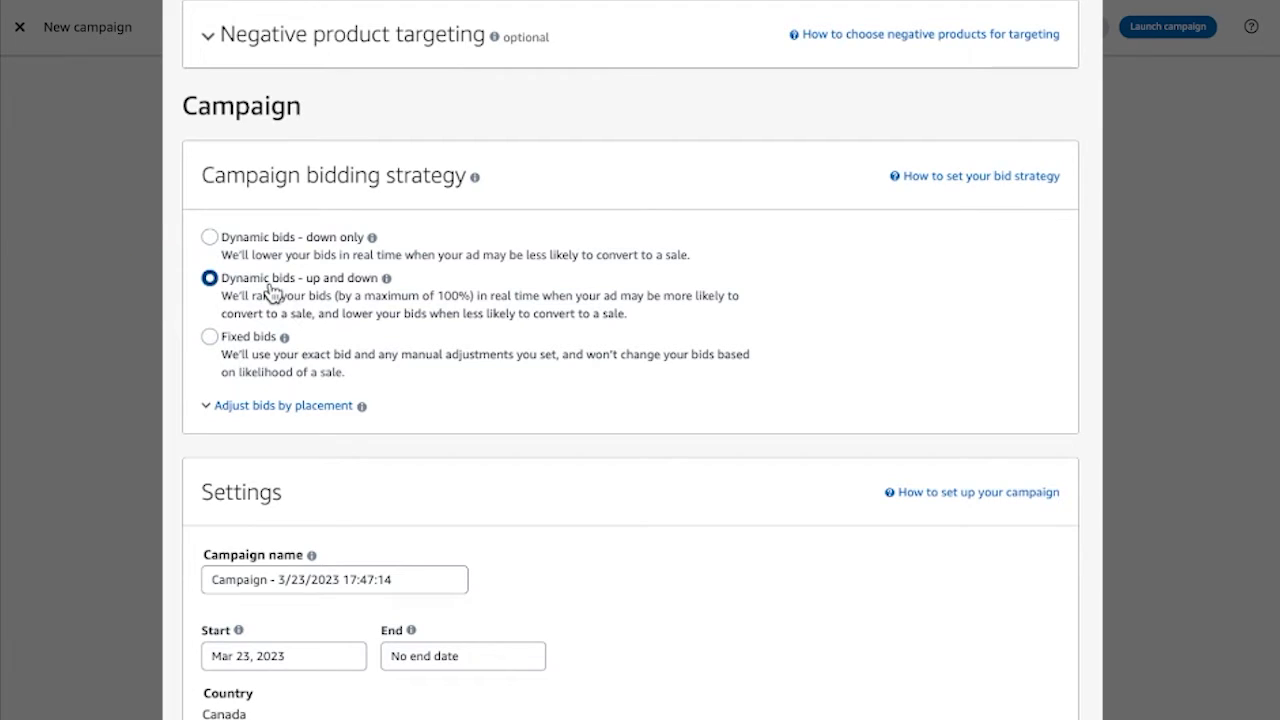
{"action": "left_click", "coordinate": [210, 238]}
{"action": "scroll", "coordinate": [330, 287], "scroll_direction": "down", "scroll_amount": 2}
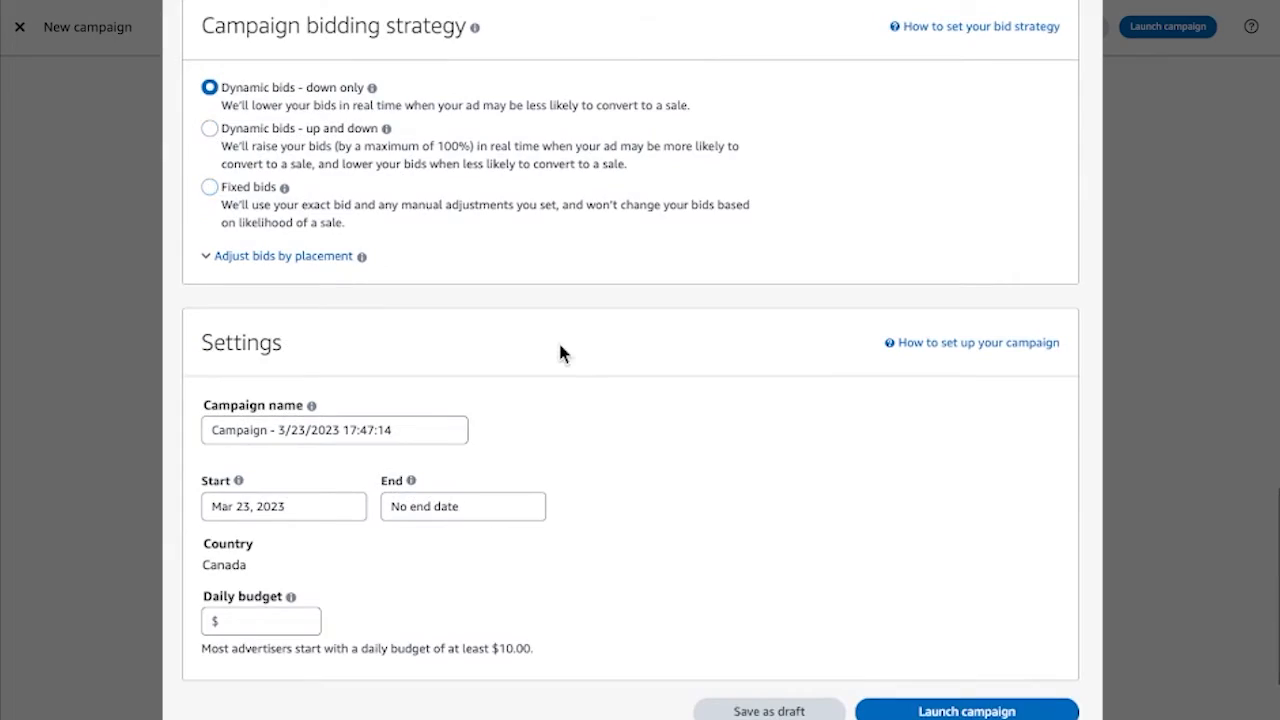
{"action": "left_click", "coordinate": [208, 258]}
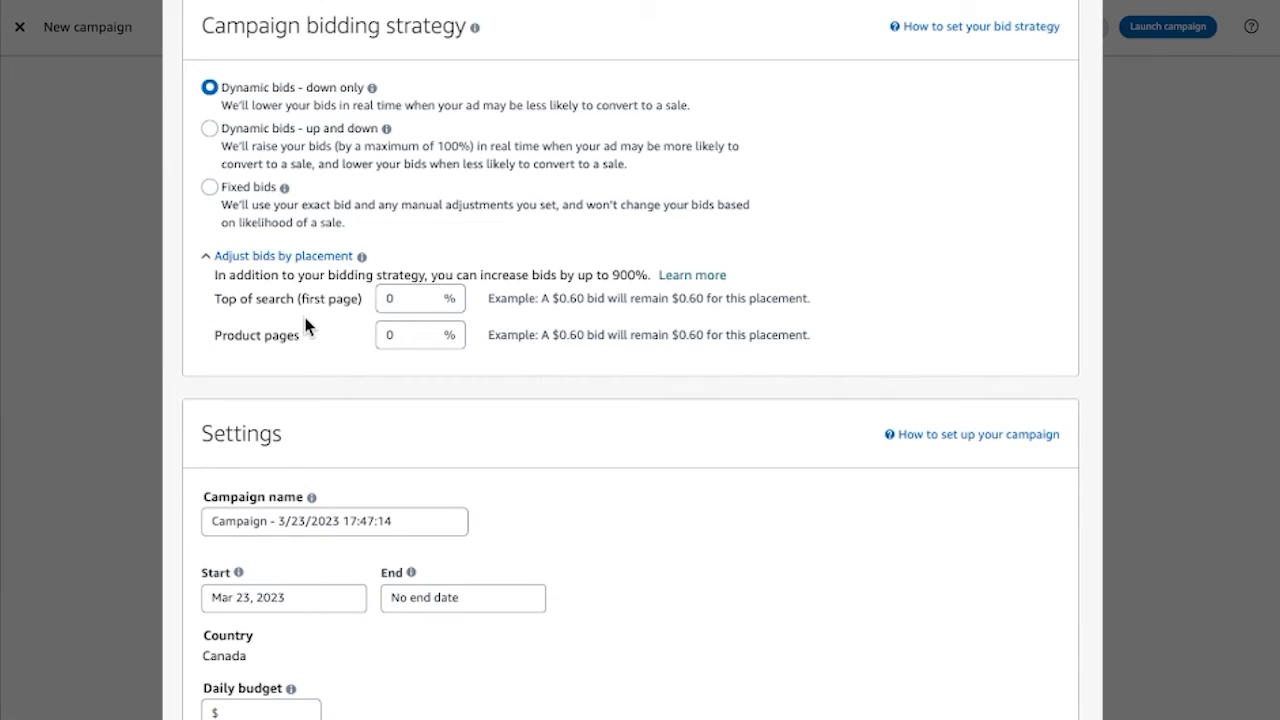
{"action": "left_click", "coordinate": [206, 260]}
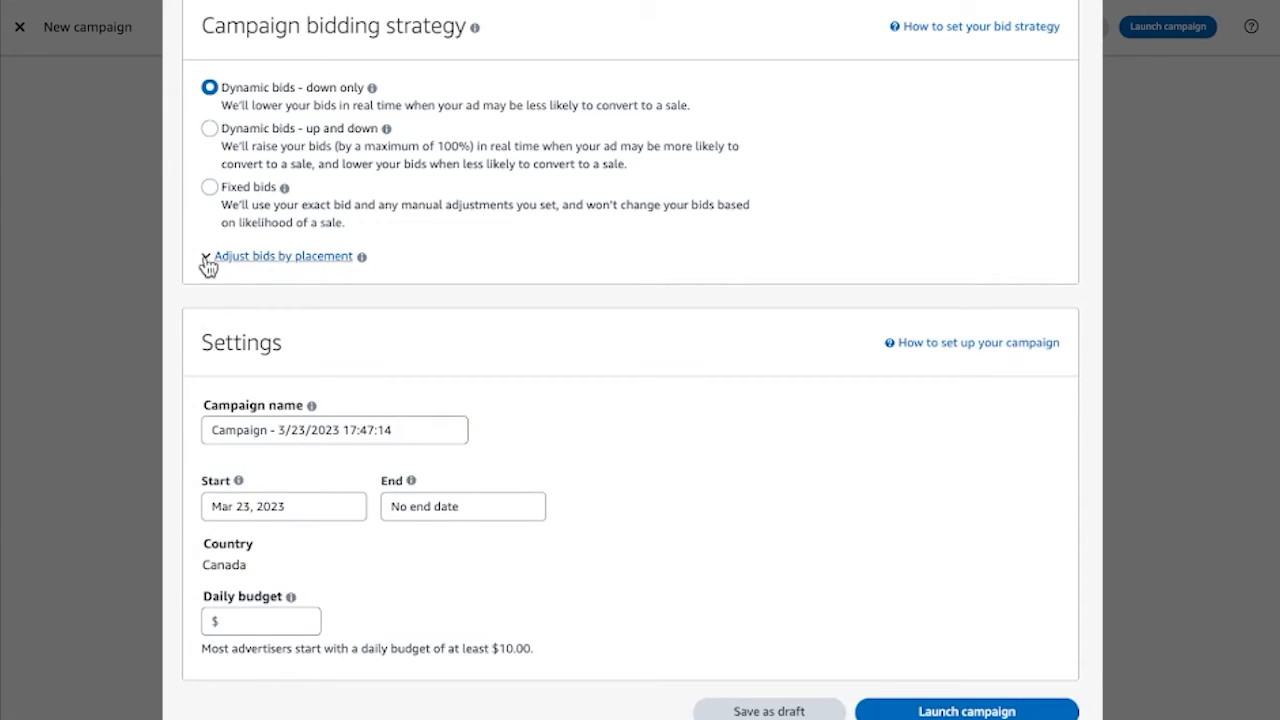
- Name the campaign "eBike - SP - Product & Category" in the campaign settings
{"action": "scroll", "coordinate": [526, 220], "scroll_direction": "down", "scroll_amount": 3}
{"action": "left_click", "coordinate": [402, 270]}
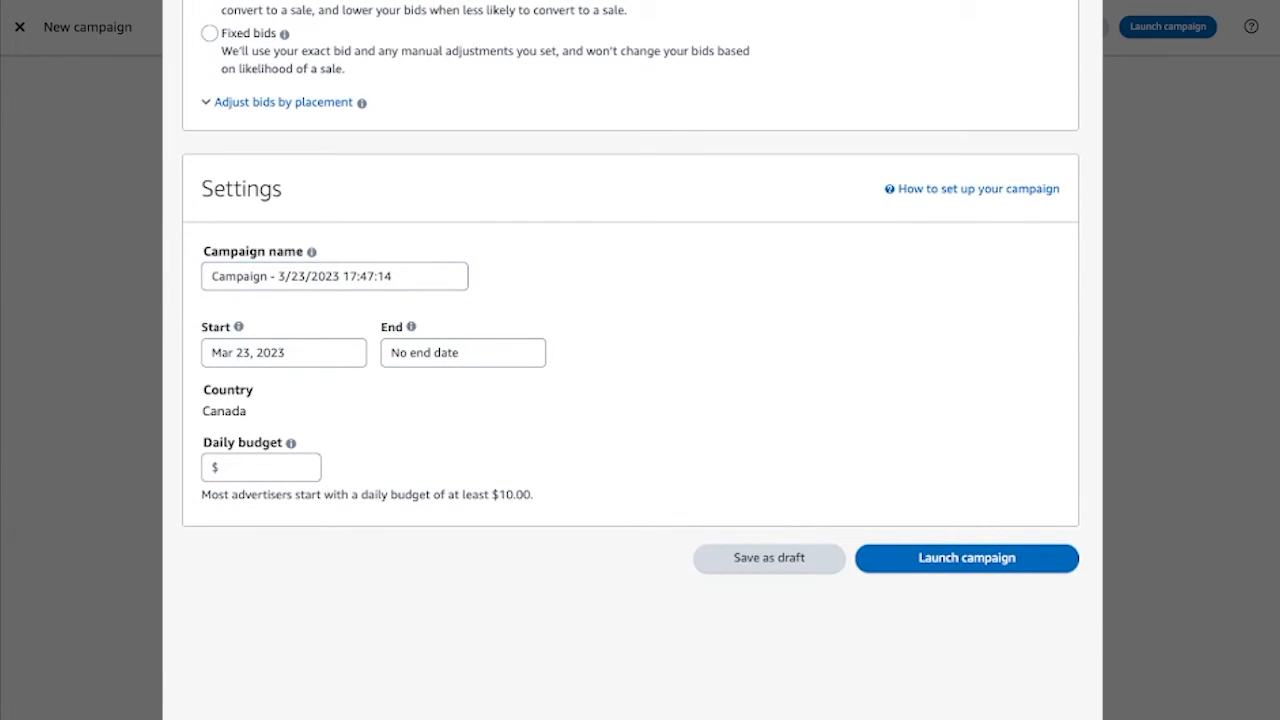
{"action": "left_click_drag", "start_coordinate": [417, 288], "coordinate": [196, 266]}
{"action": "type", "text": "eBike - SP - Product & Category"}
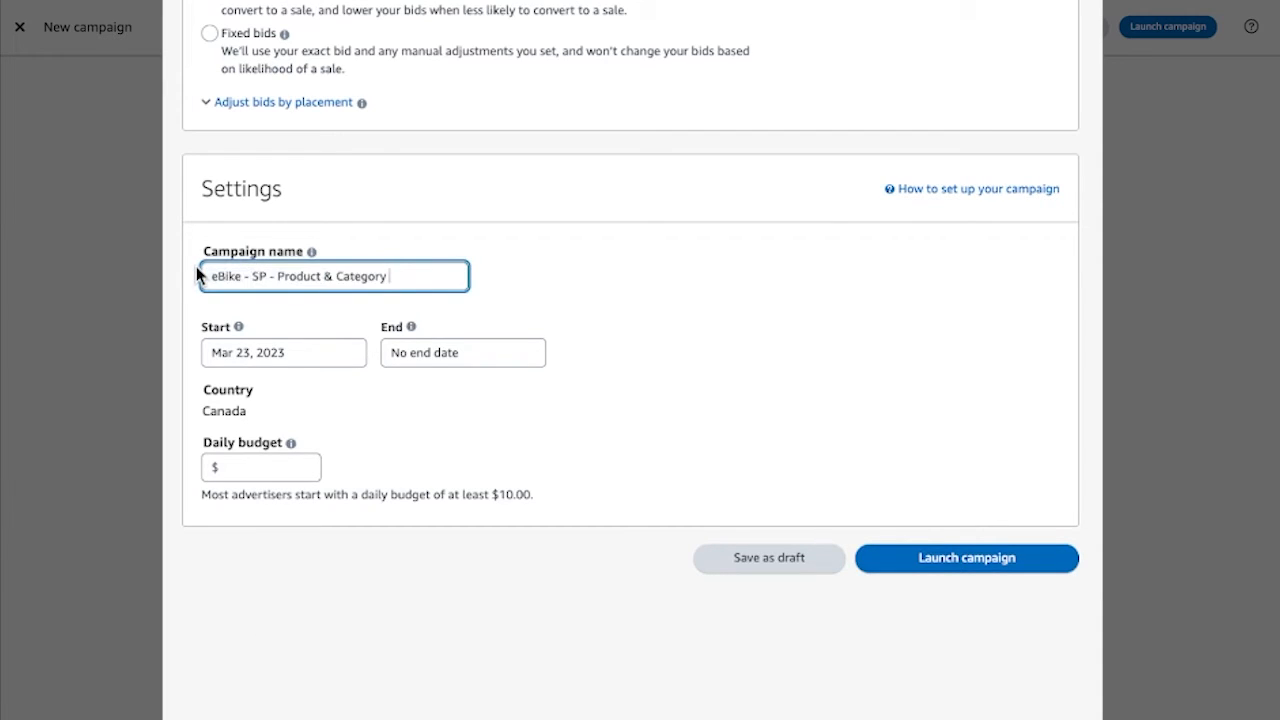
- Set the campaign's daily budget to $200 and launch the campaign
{"action": "left_click", "coordinate": [249, 466]}
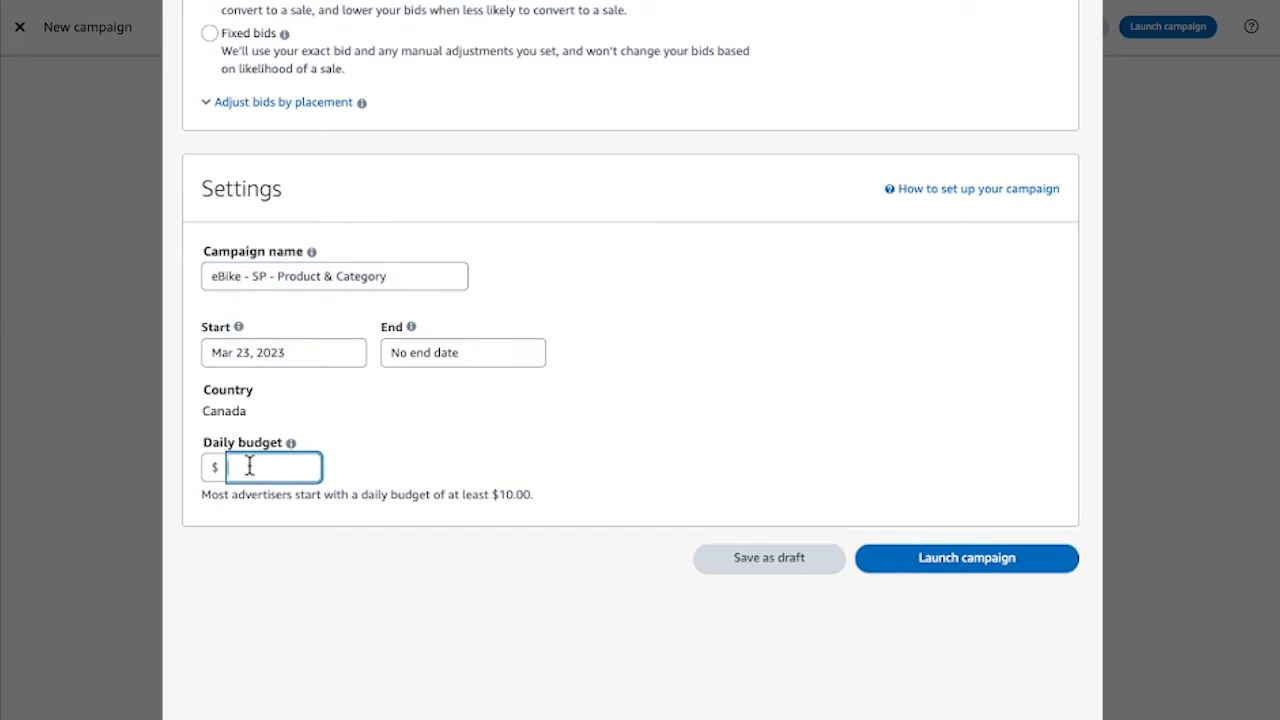
{"action": "type", "text": "200"}
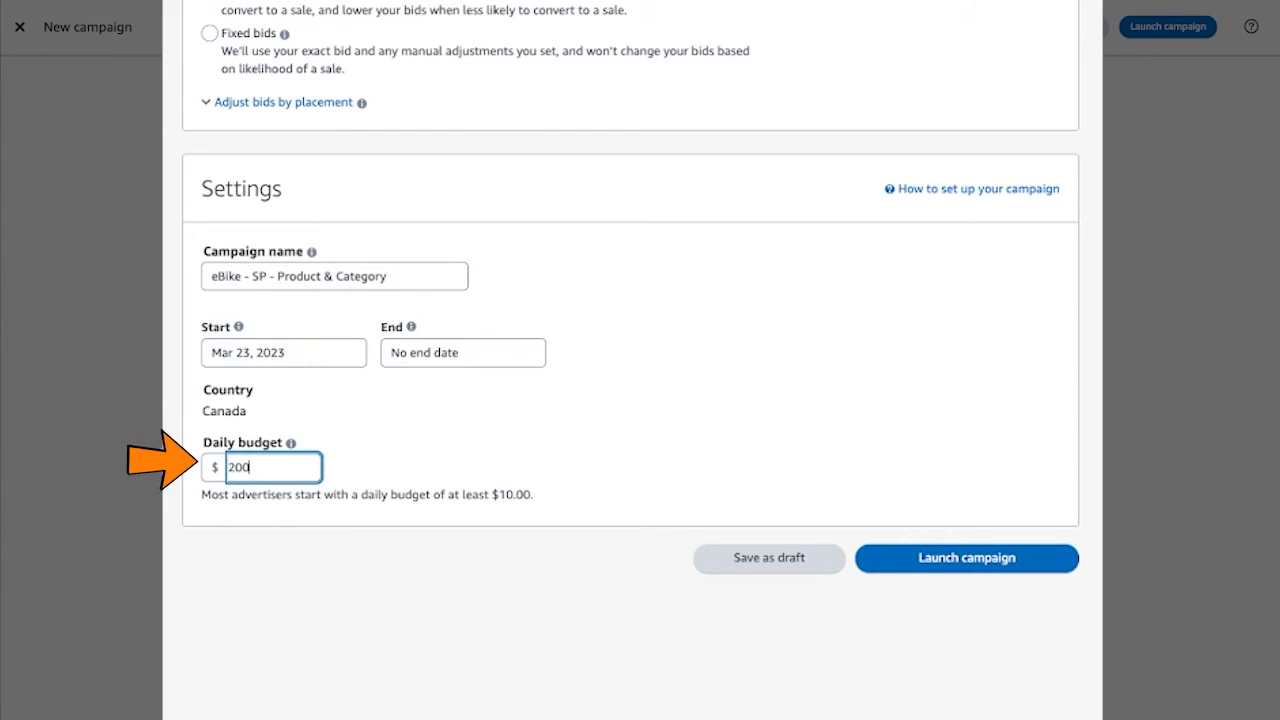
{"action": "left_click", "coordinate": [441, 489]}
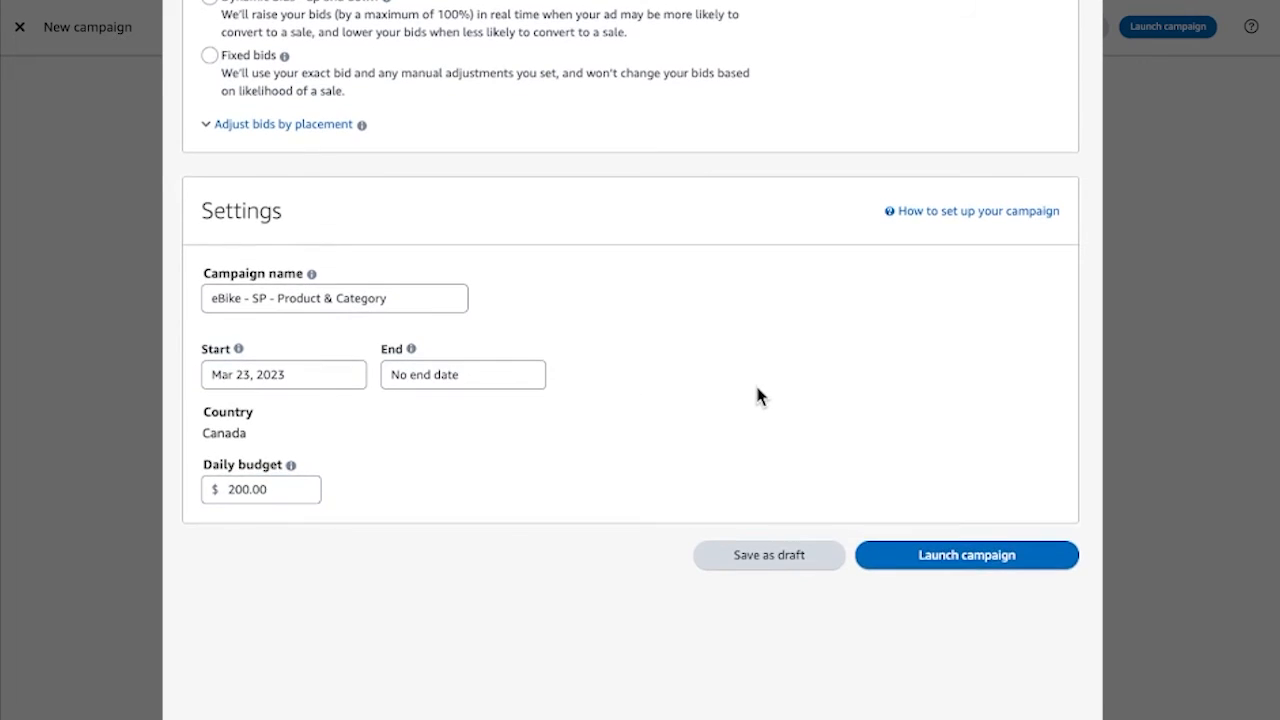
{"action": "left_click", "coordinate": [968, 560]}
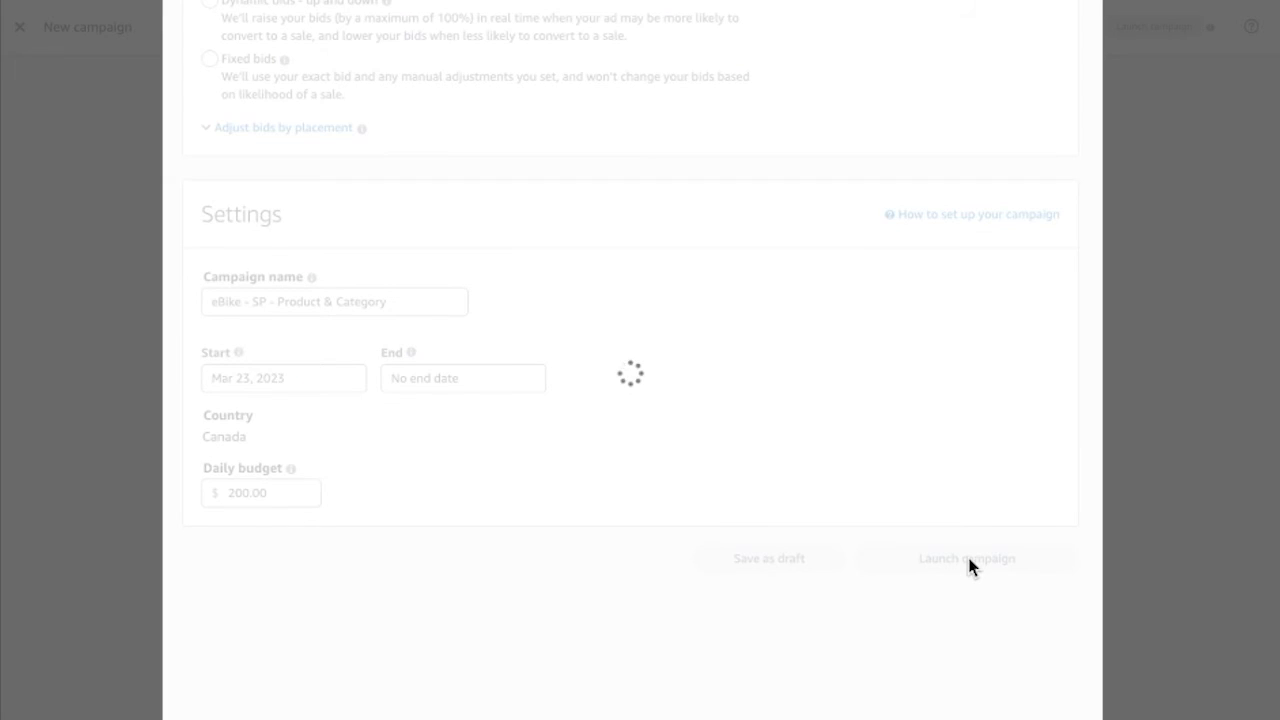